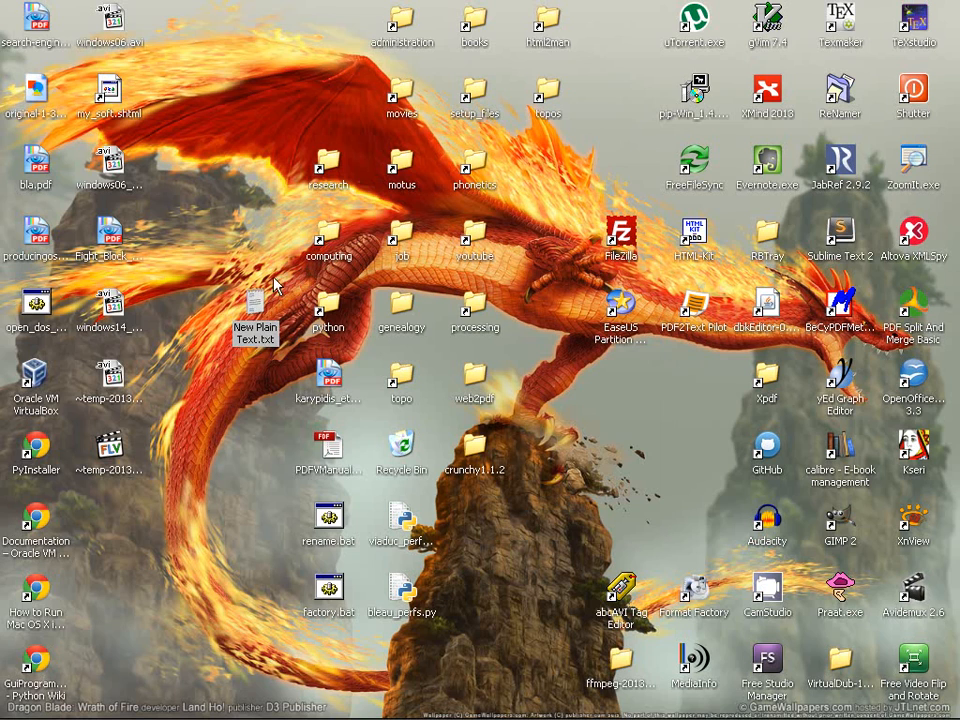
Open New Plain Text.txt in Notepad, always using Notepad for this file type
{"action": "double_click", "coordinate": [258, 332]}
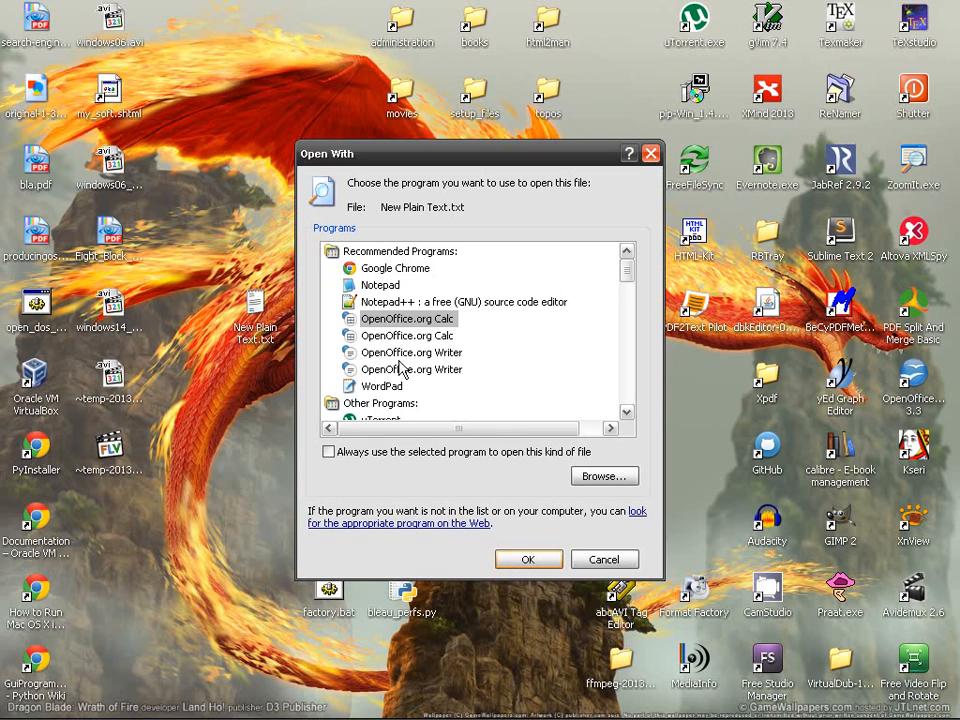
{"action": "left_click", "coordinate": [384, 285]}
{"action": "left_click", "coordinate": [329, 452]}
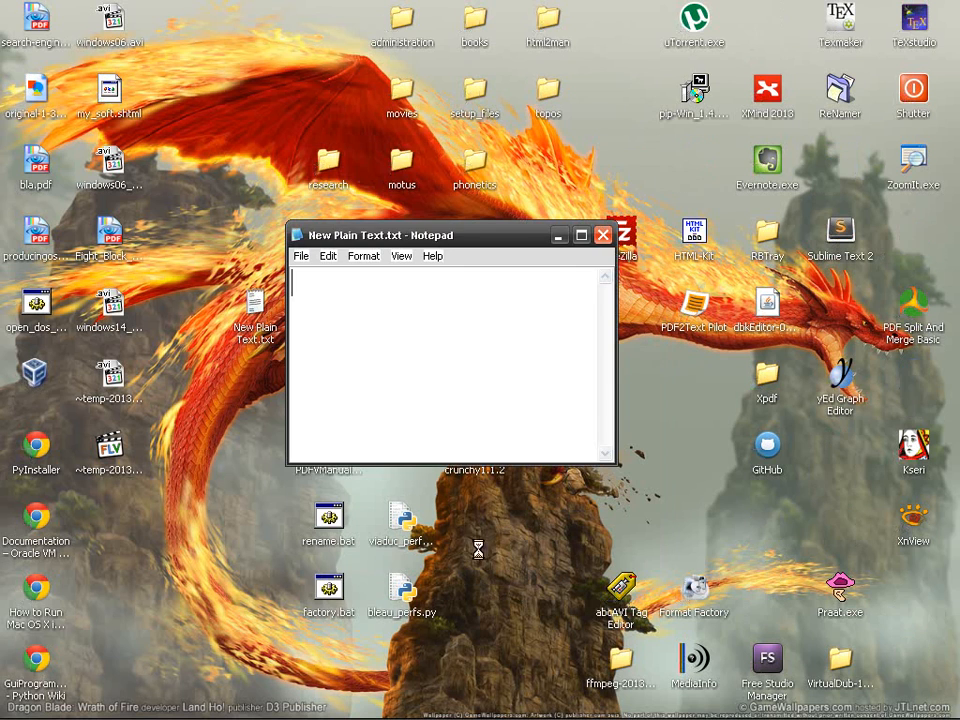
{"action": "left_click", "coordinate": [602, 232]}
Reopen New Plain Text.txt to confirm it opens in Notepad, then close Notepad
{"action": "double_click", "coordinate": [265, 330]}
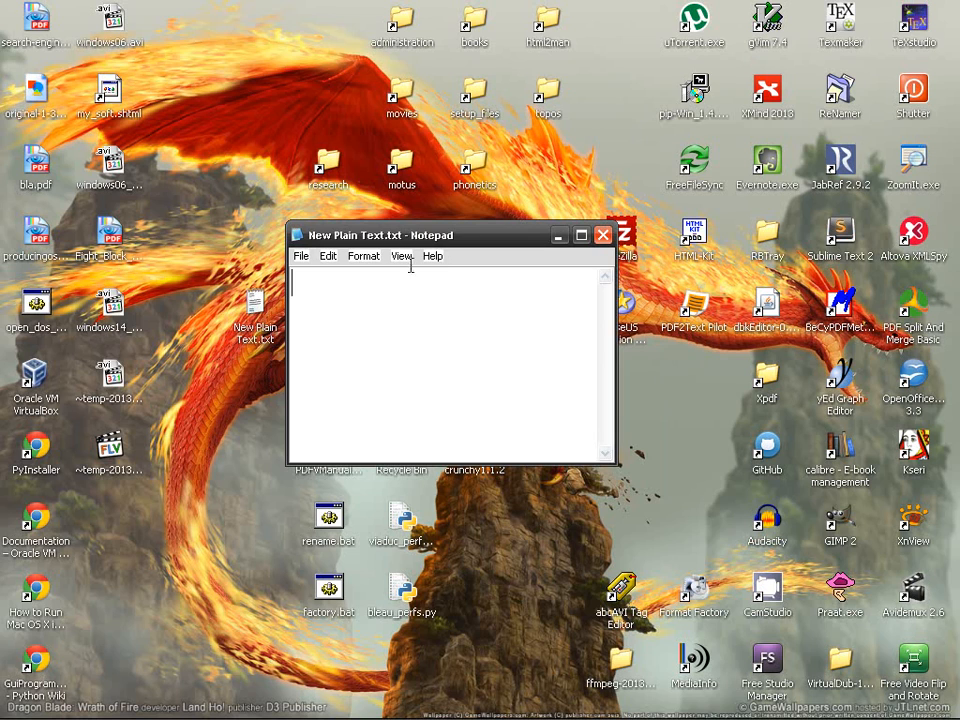
{"action": "left_click_drag", "start_coordinate": [457, 240], "coordinate": [485, 262]}
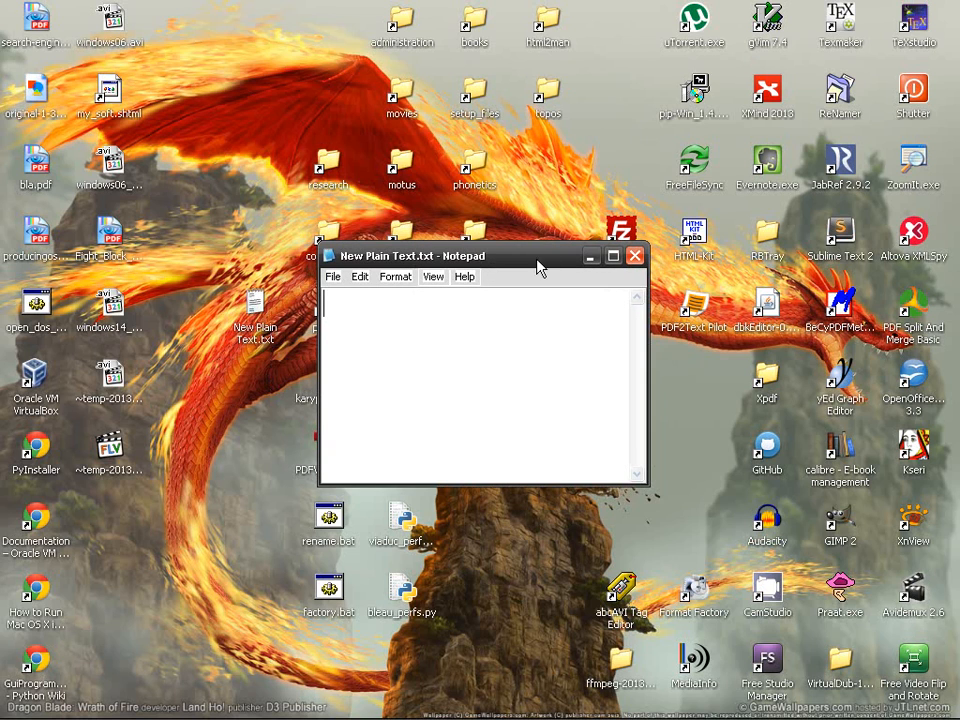
{"action": "left_click", "coordinate": [634, 257]}
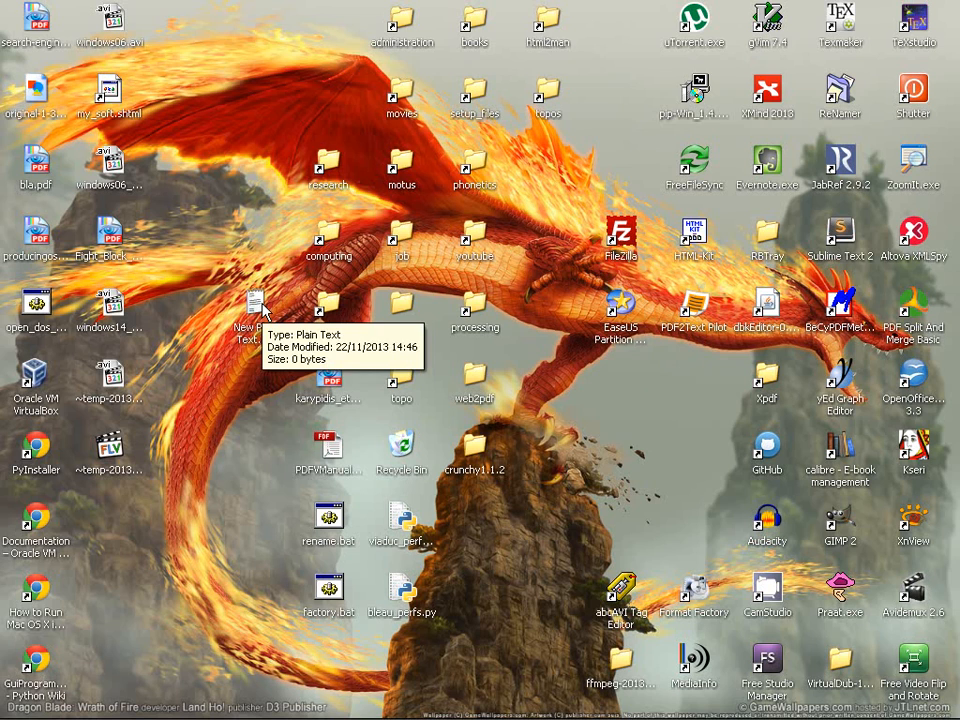
{"action": "right_click", "coordinate": [256, 346]}
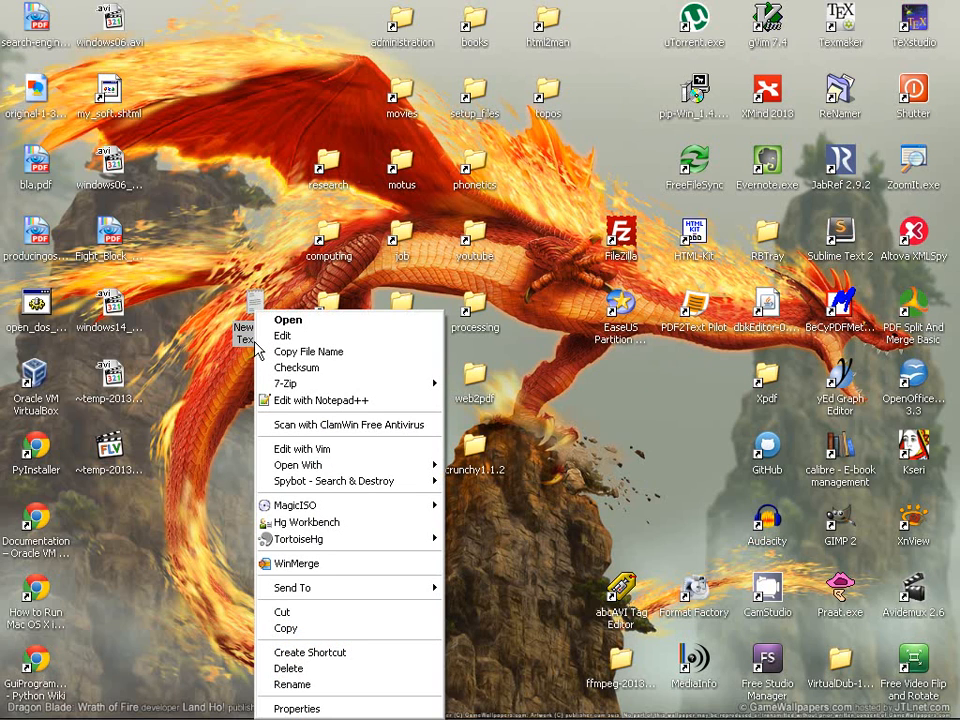
{"action": "mouse_move", "coordinate": [385, 466]}
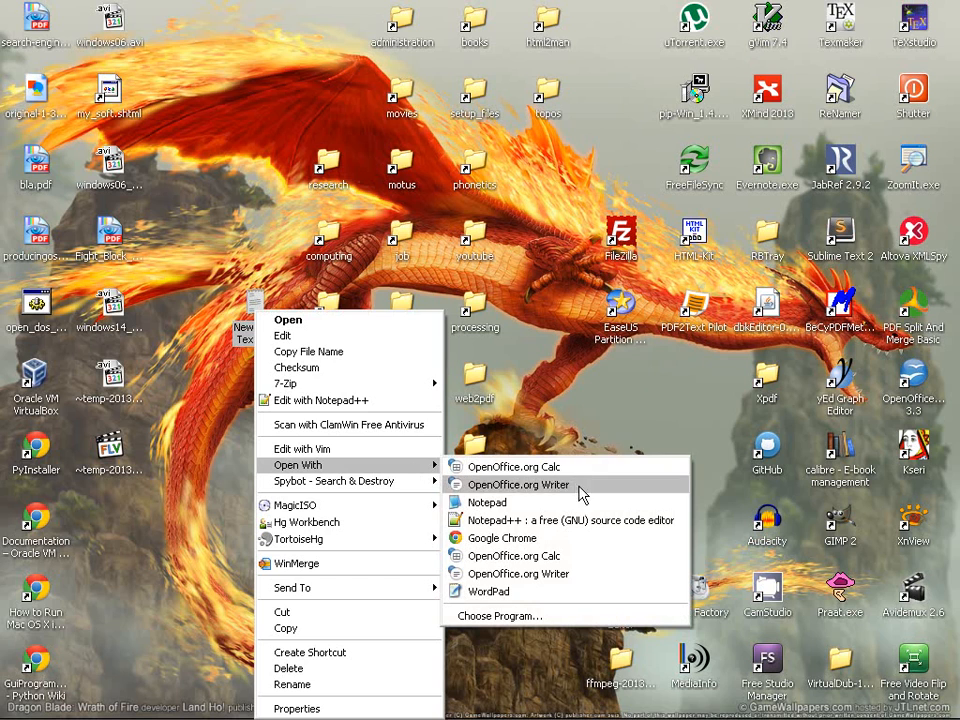
{"action": "left_click", "coordinate": [614, 526]}
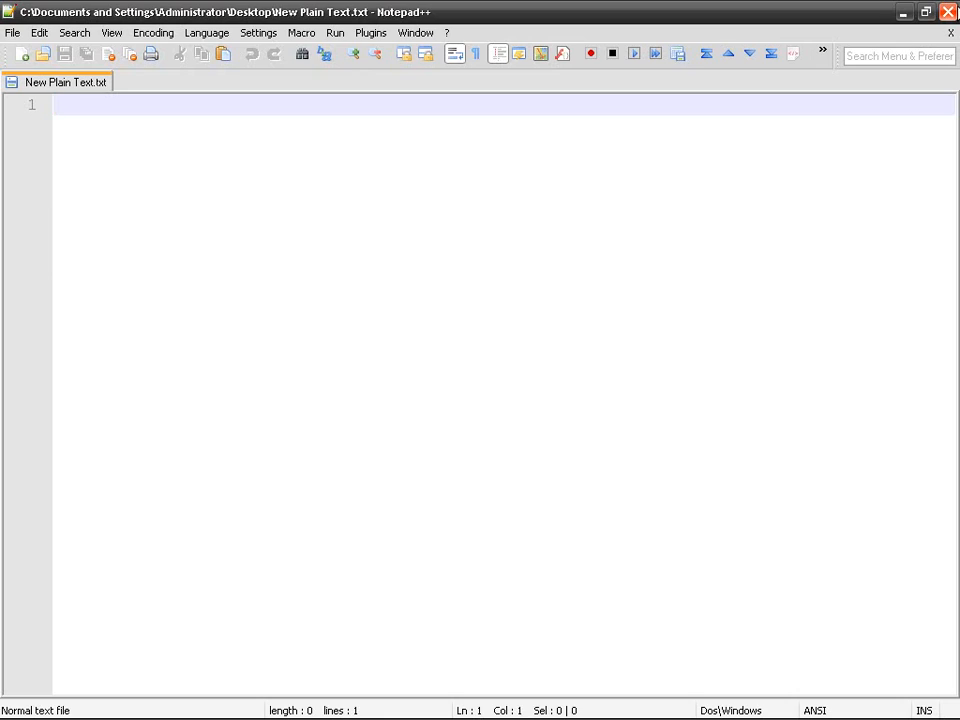
{"action": "left_click", "coordinate": [947, 12]}
{"action": "double_click", "coordinate": [254, 308]}
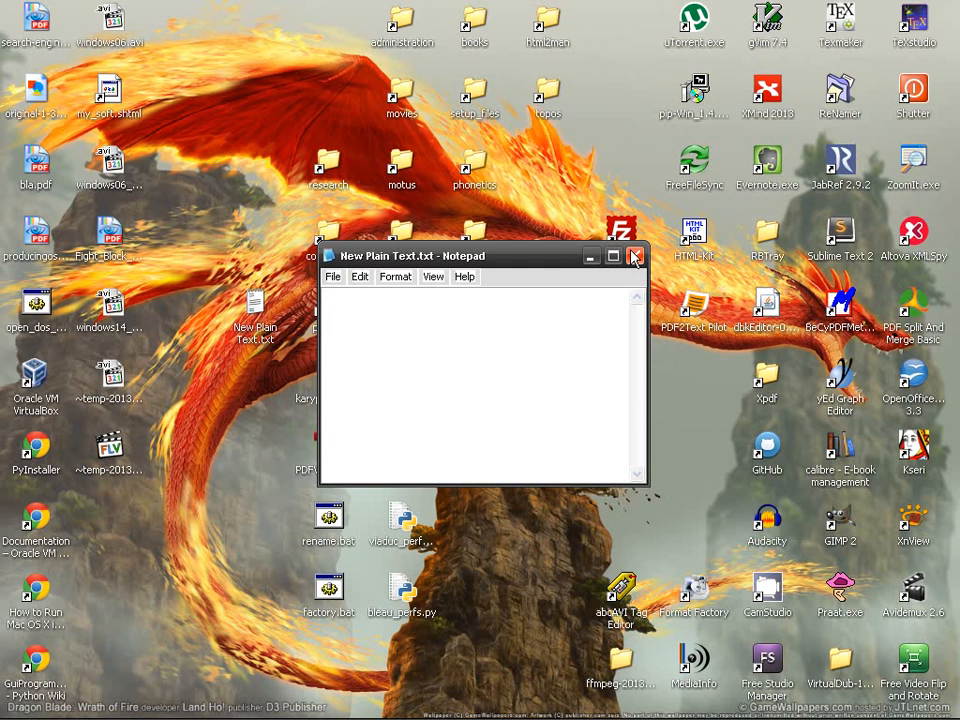
{"action": "left_click", "coordinate": [634, 257]}
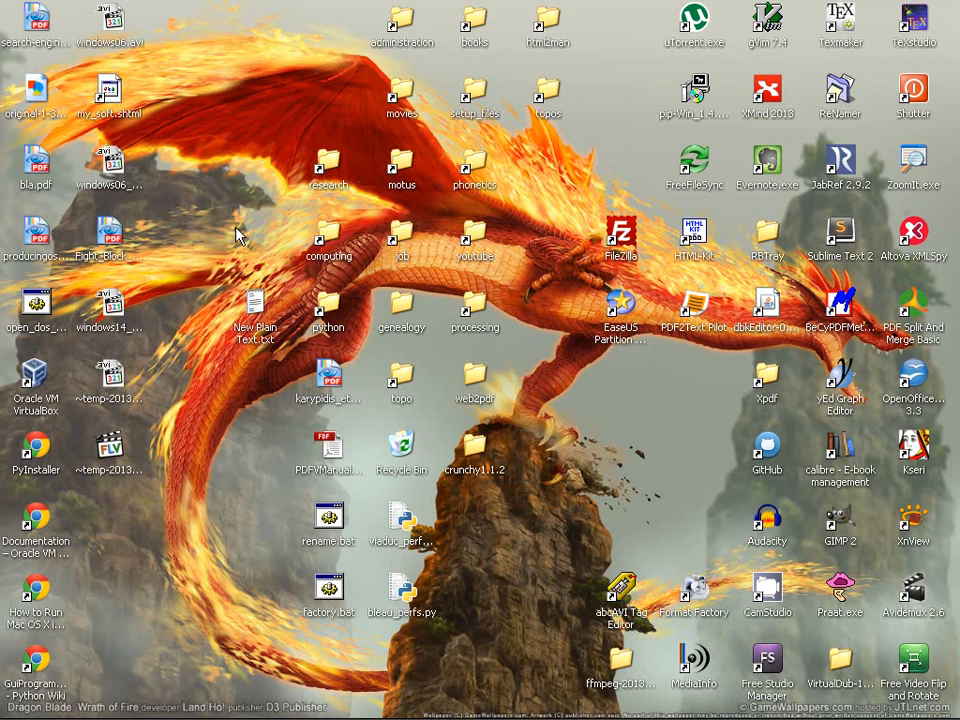
Choose Notepad++ via Open With, tick 'Always use the selected program', then close Notepad++
{"action": "right_click", "coordinate": [265, 317]}
{"action": "mouse_move", "coordinate": [412, 467]}
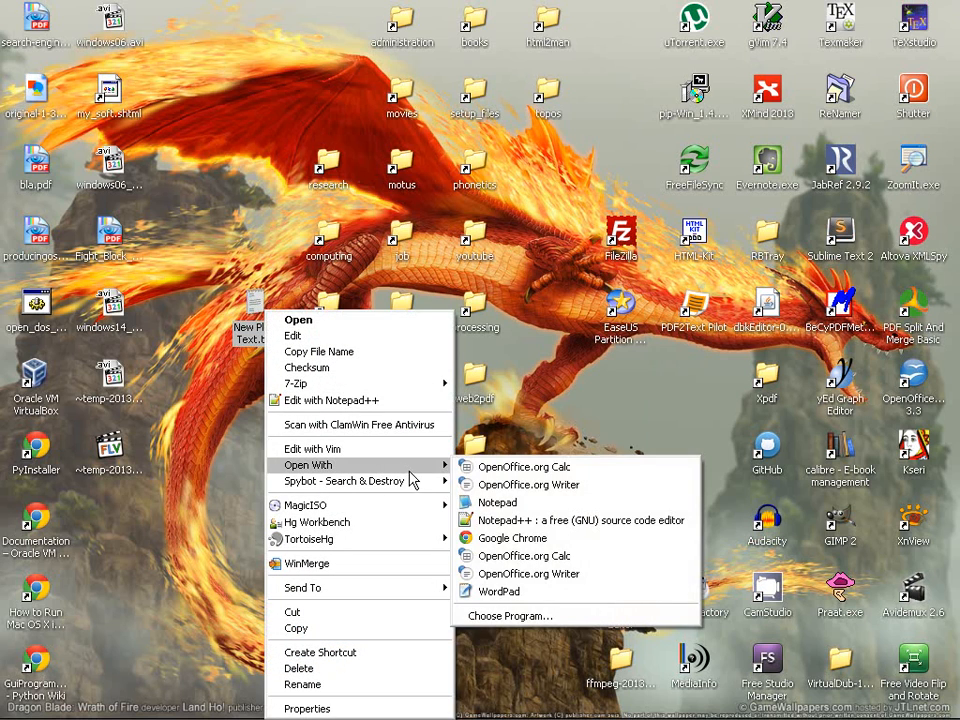
{"action": "left_click", "coordinate": [596, 622]}
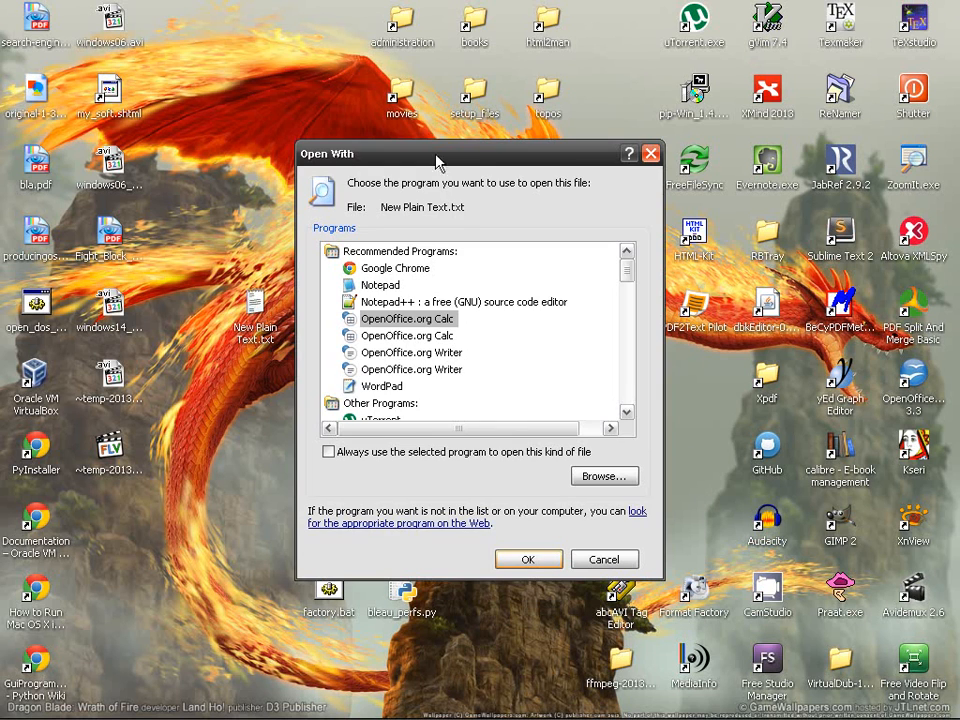
{"action": "left_click_drag", "start_coordinate": [448, 158], "coordinate": [498, 101]}
{"action": "left_click", "coordinate": [445, 247]}
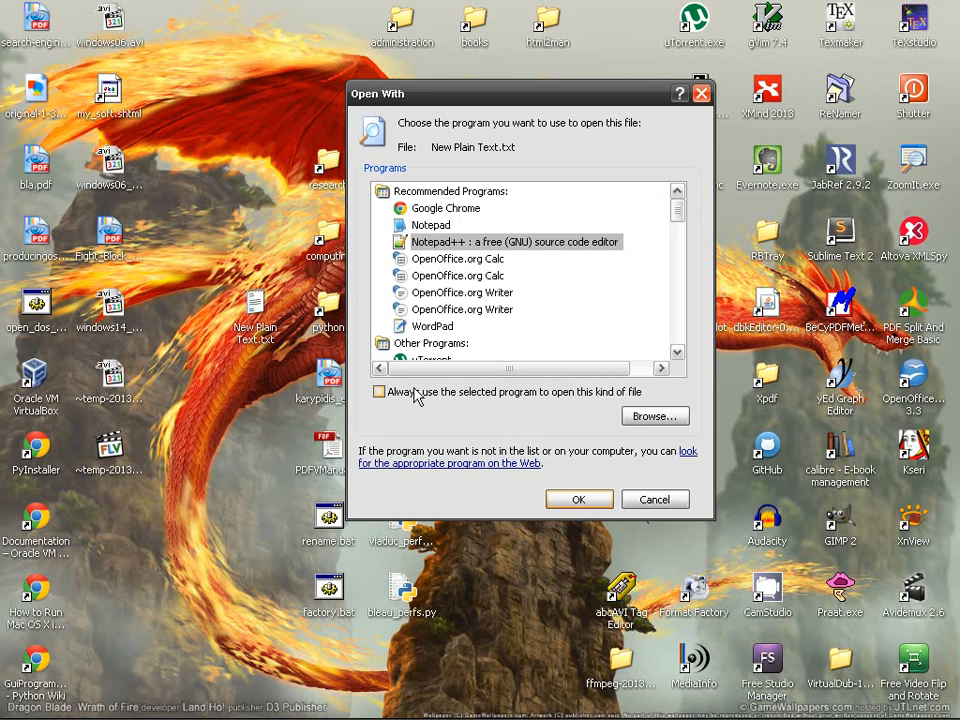
{"action": "left_click", "coordinate": [416, 395]}
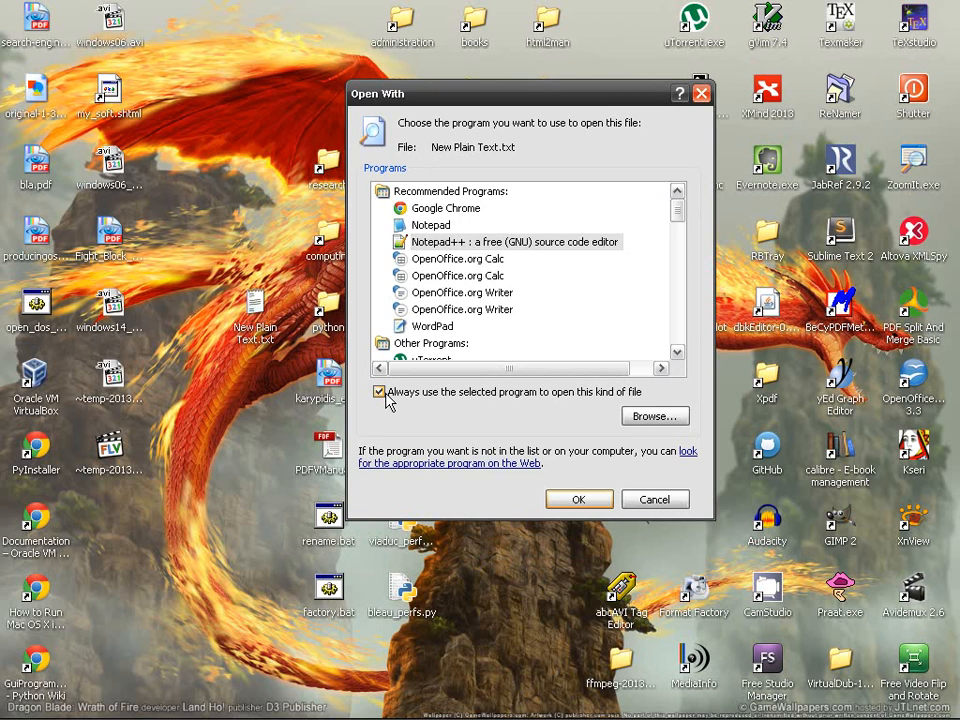
{"action": "left_click", "coordinate": [576, 500]}
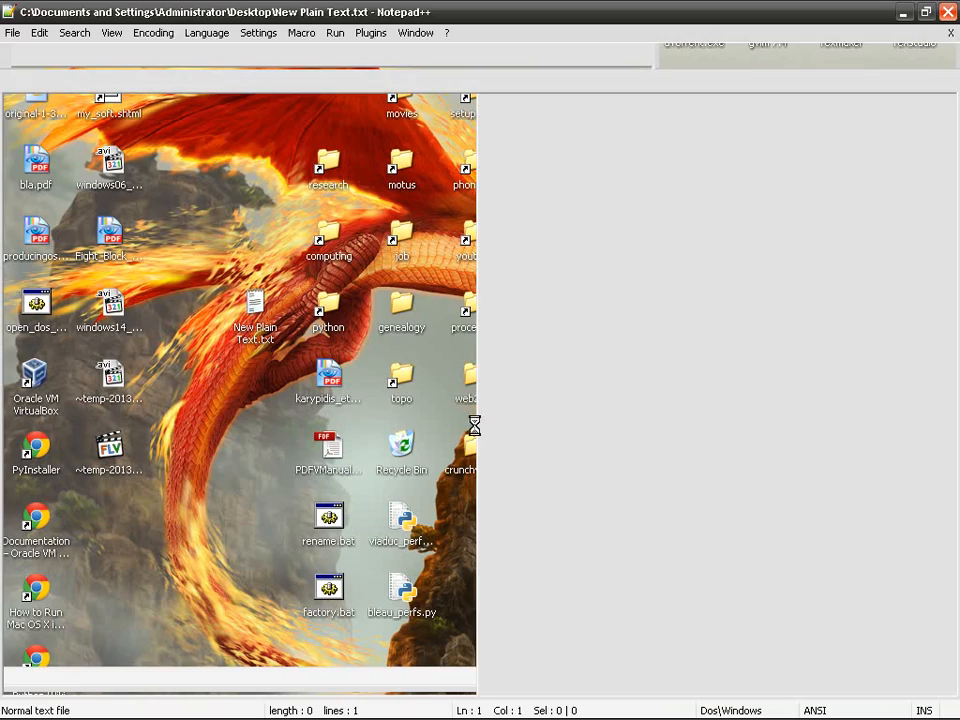
{"action": "left_click", "coordinate": [948, 11]}
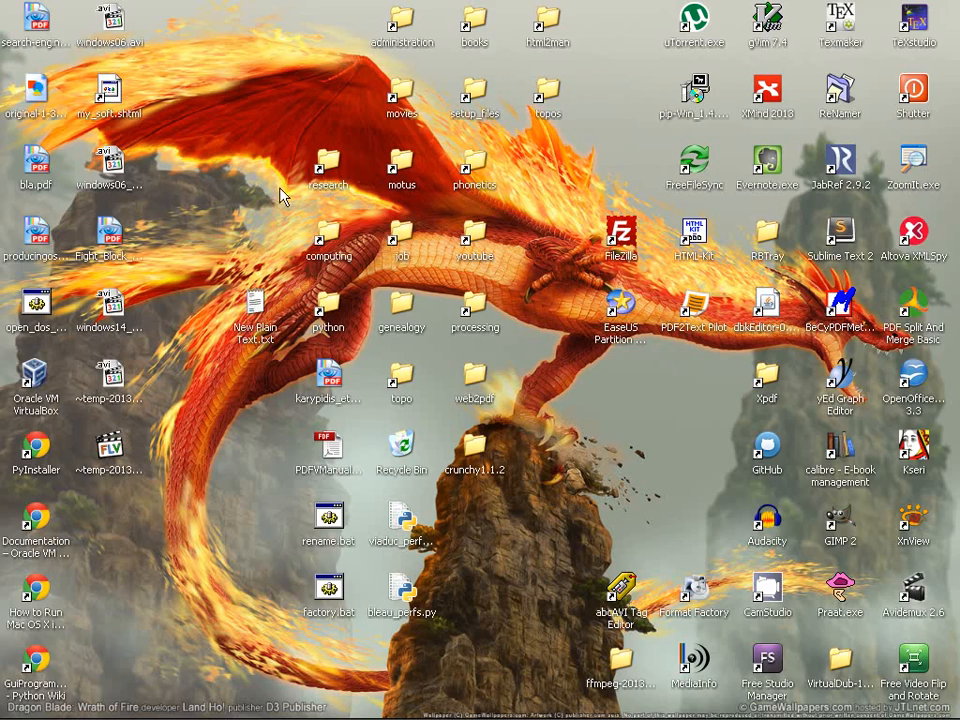
Verify New Plain Text.txt opens in Notepad++, then bring up its Open With program chooser
{"action": "double_click", "coordinate": [256, 305]}
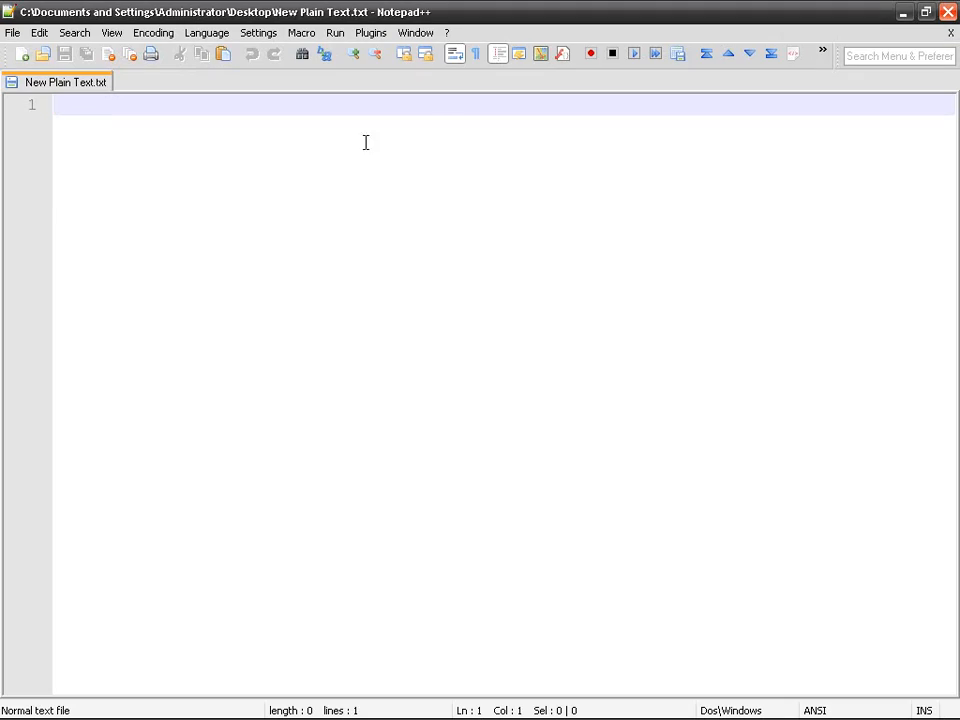
{"action": "key", "text": "alt+F4"}
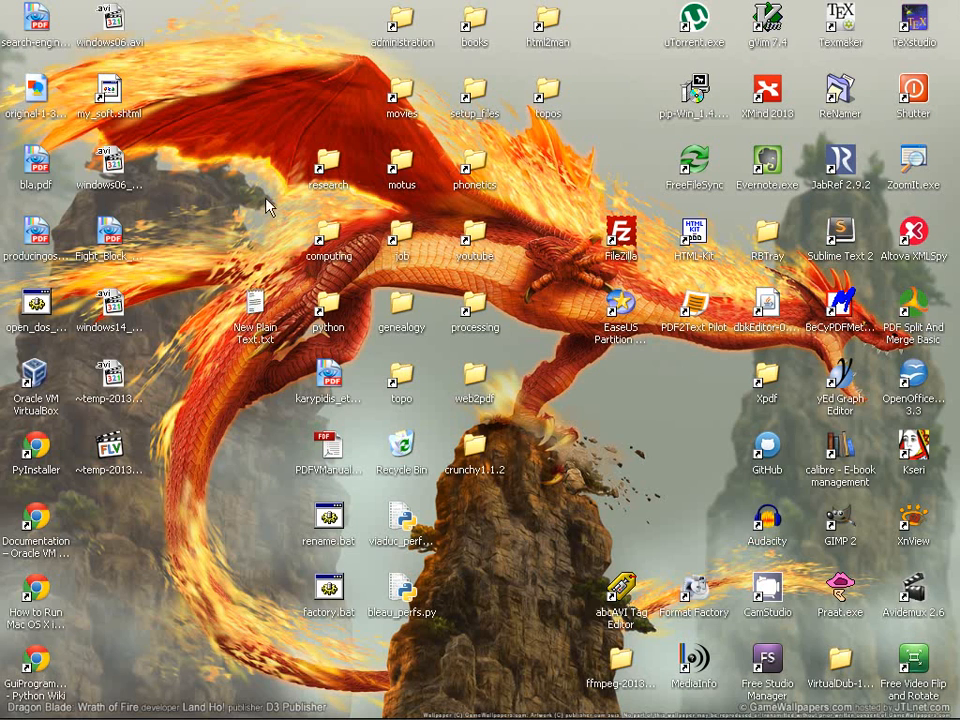
{"action": "right_click", "coordinate": [256, 298]}
{"action": "mouse_move", "coordinate": [408, 453]}
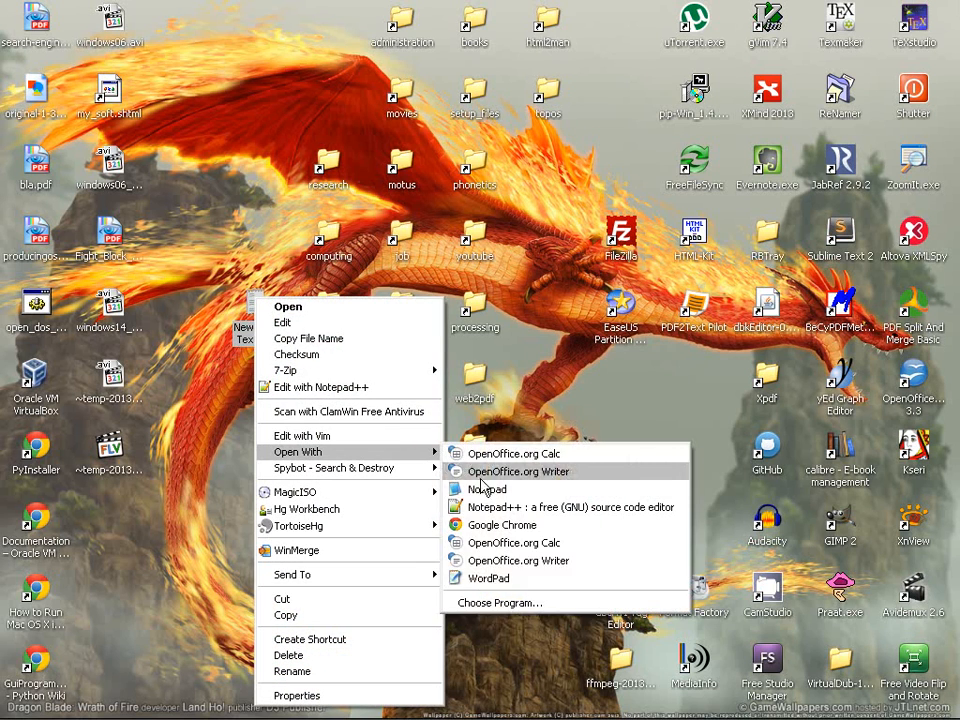
{"action": "left_click", "coordinate": [505, 603]}
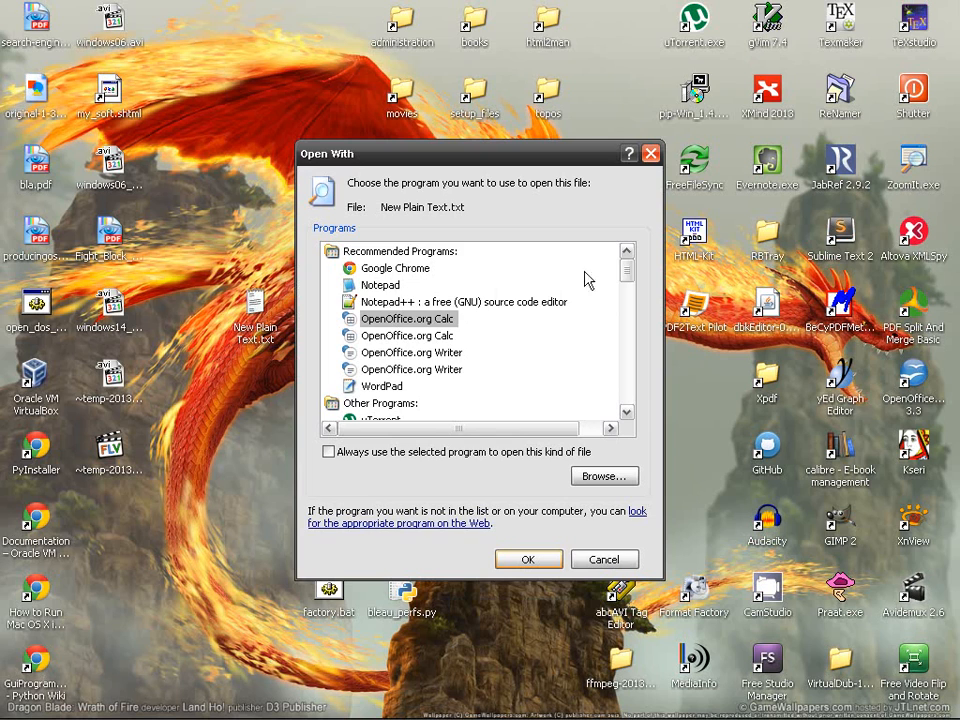
{"action": "left_click_drag", "start_coordinate": [628, 274], "coordinate": [606, 287]}
Browse to C:\Program Files (x86)\Notepad++\notepad++.exe and set it as the always-used text-file program
{"action": "left_click", "coordinate": [425, 455]}
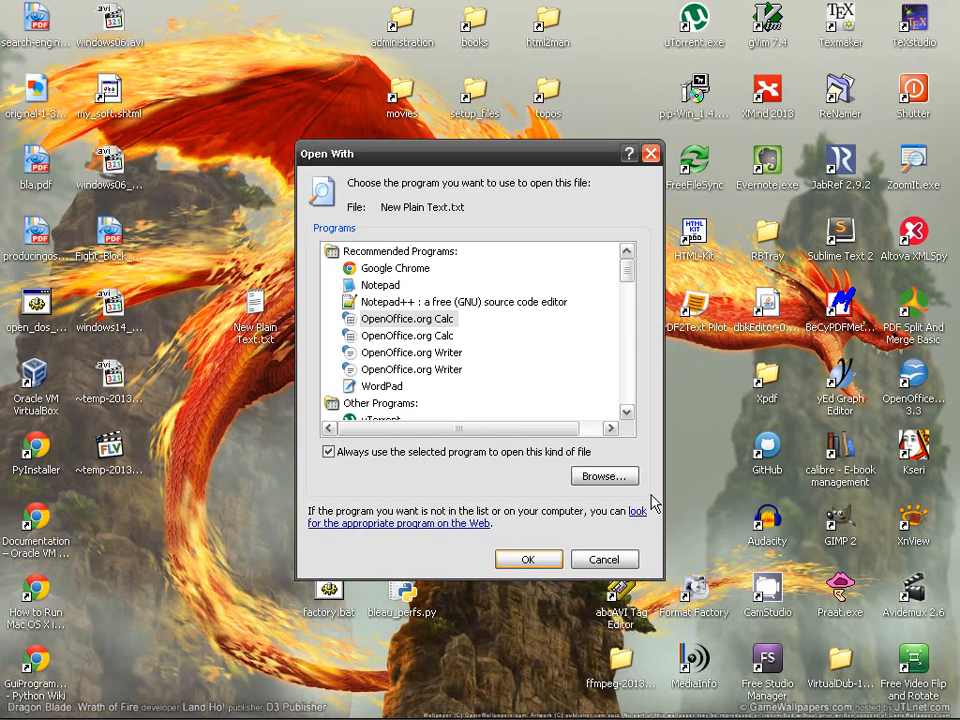
{"action": "left_click", "coordinate": [620, 481]}
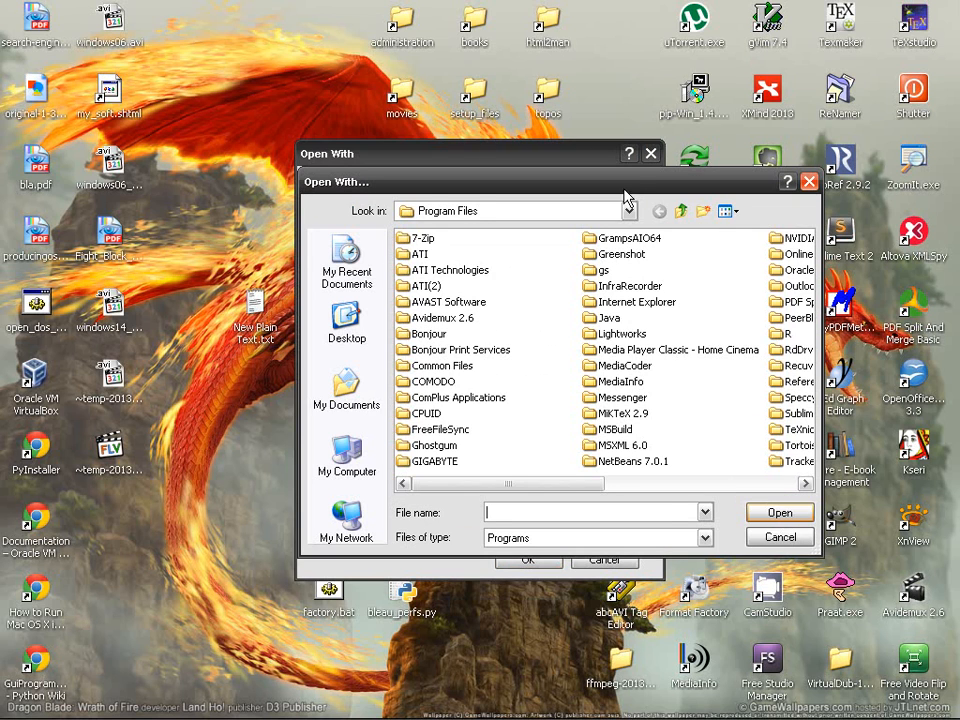
{"action": "left_click_drag", "start_coordinate": [624, 189], "coordinate": [600, 213]}
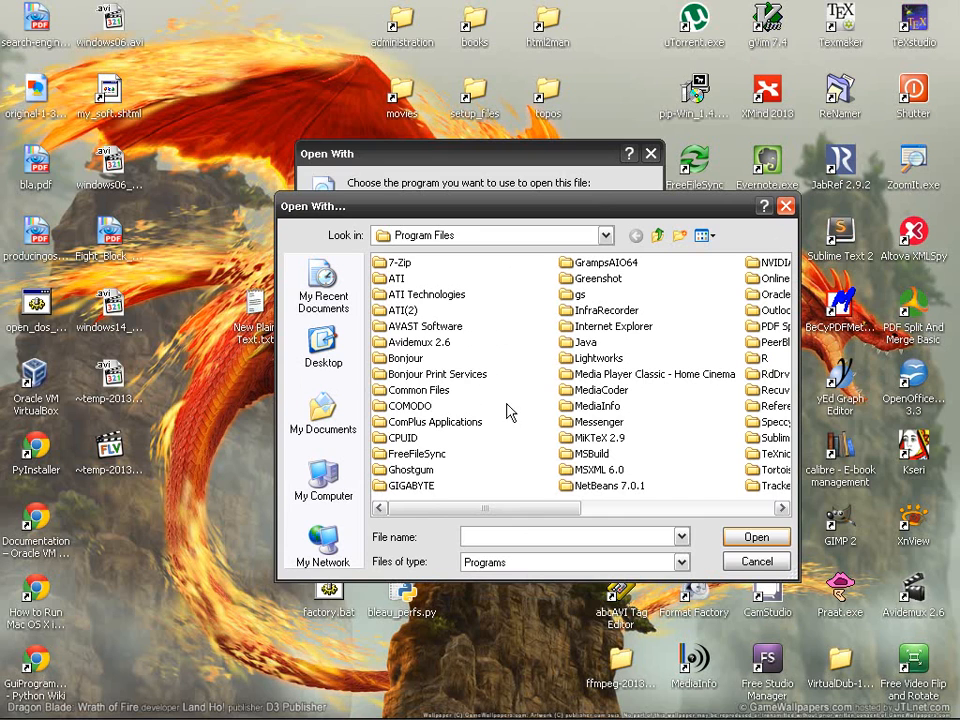
{"action": "left_click_drag", "start_coordinate": [456, 215], "coordinate": [460, 391]}
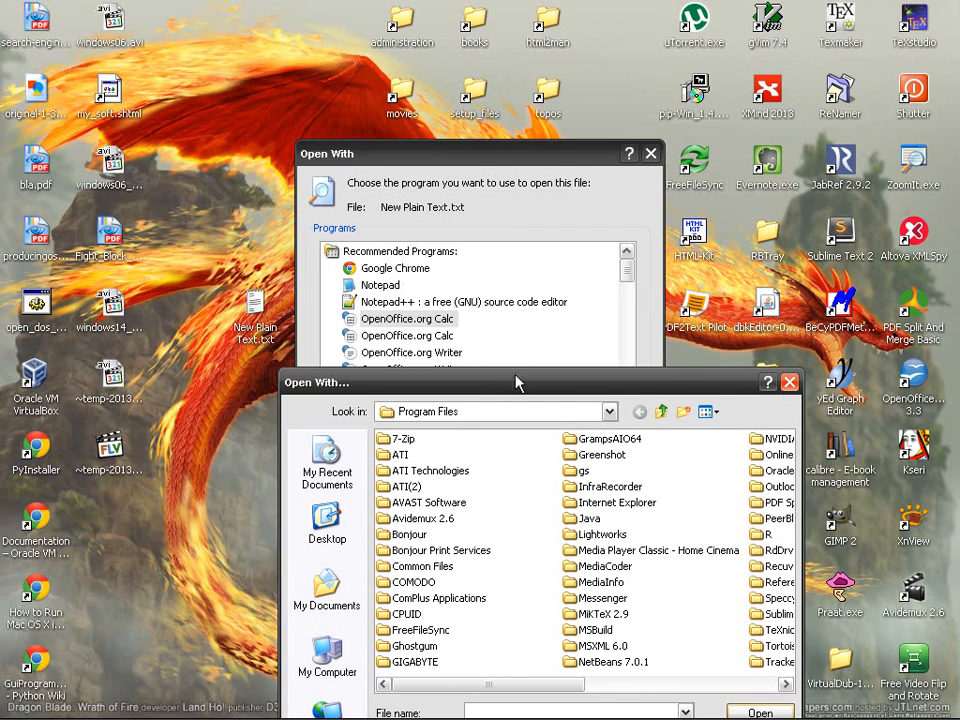
{"action": "left_click_drag", "start_coordinate": [522, 390], "coordinate": [527, 246]}
{"action": "left_click", "coordinate": [666, 267]}
{"action": "double_click", "coordinate": [658, 297]}
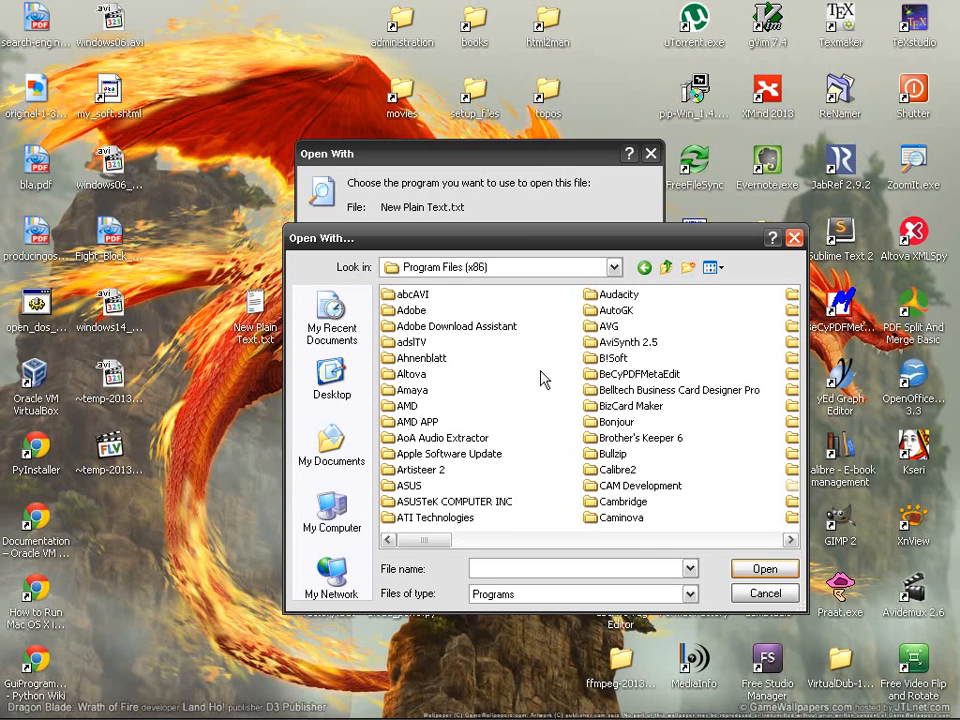
{"action": "type", "text": "no"}
{"action": "key", "text": "Return"}
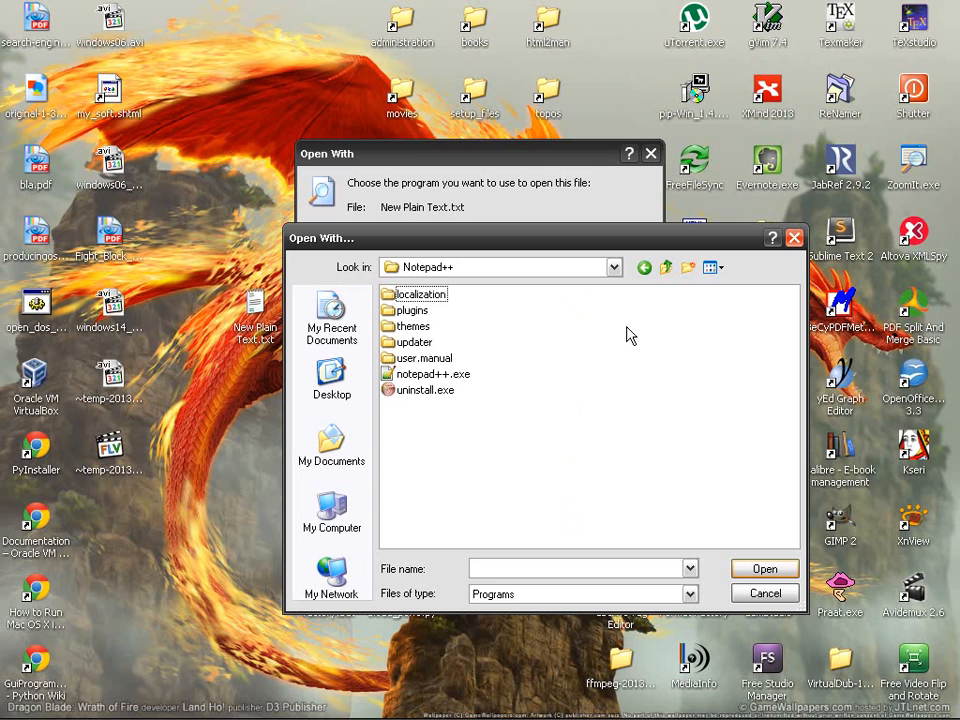
{"action": "left_click", "coordinate": [432, 376]}
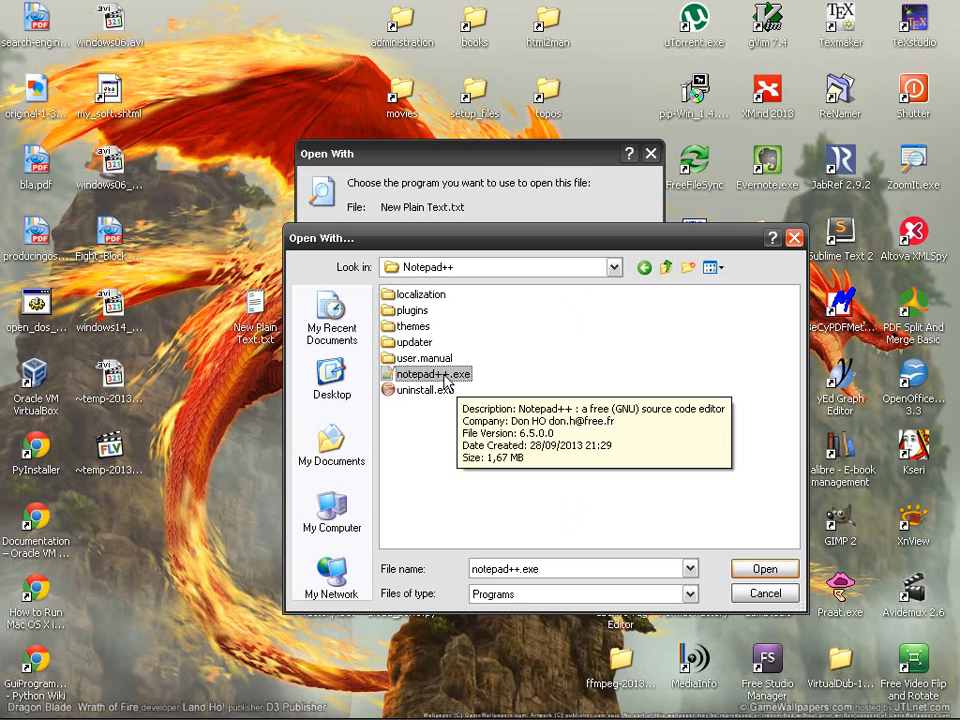
{"action": "left_click", "coordinate": [740, 566]}
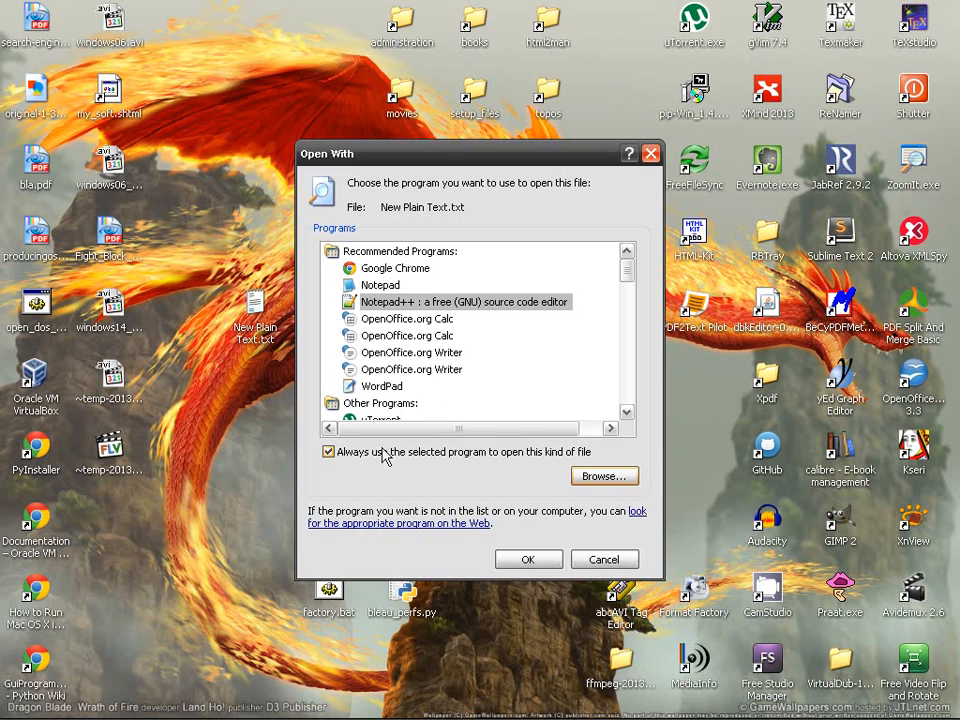
{"action": "left_click", "coordinate": [540, 560]}
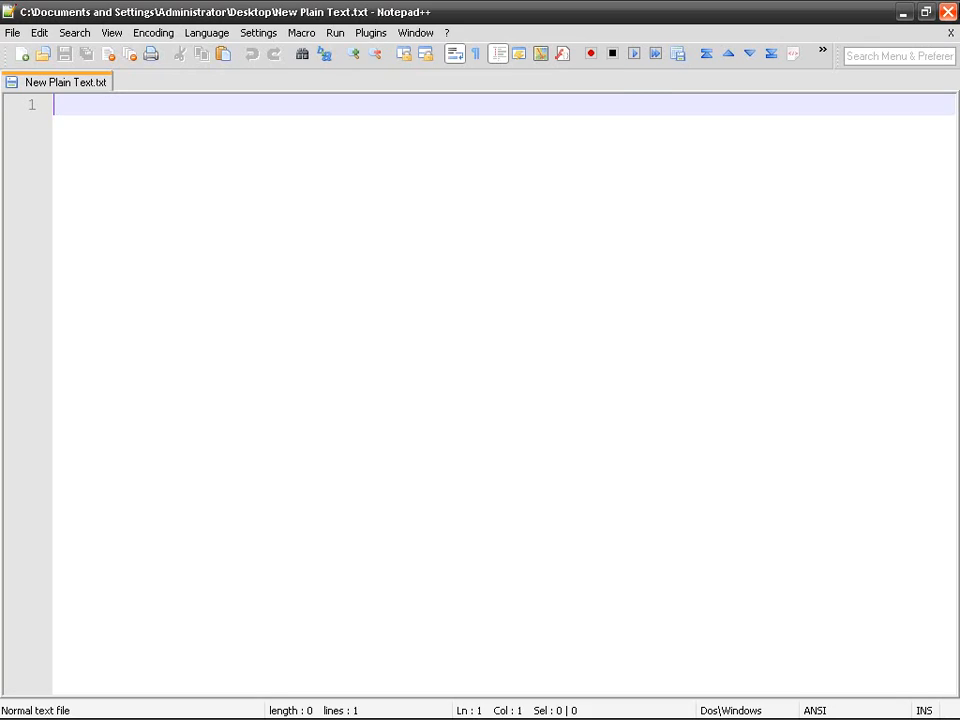
Close Notepad++, reopen New Plain Text.txt in it, and close it again
{"action": "left_click", "coordinate": [947, 12]}
{"action": "double_click", "coordinate": [256, 318]}
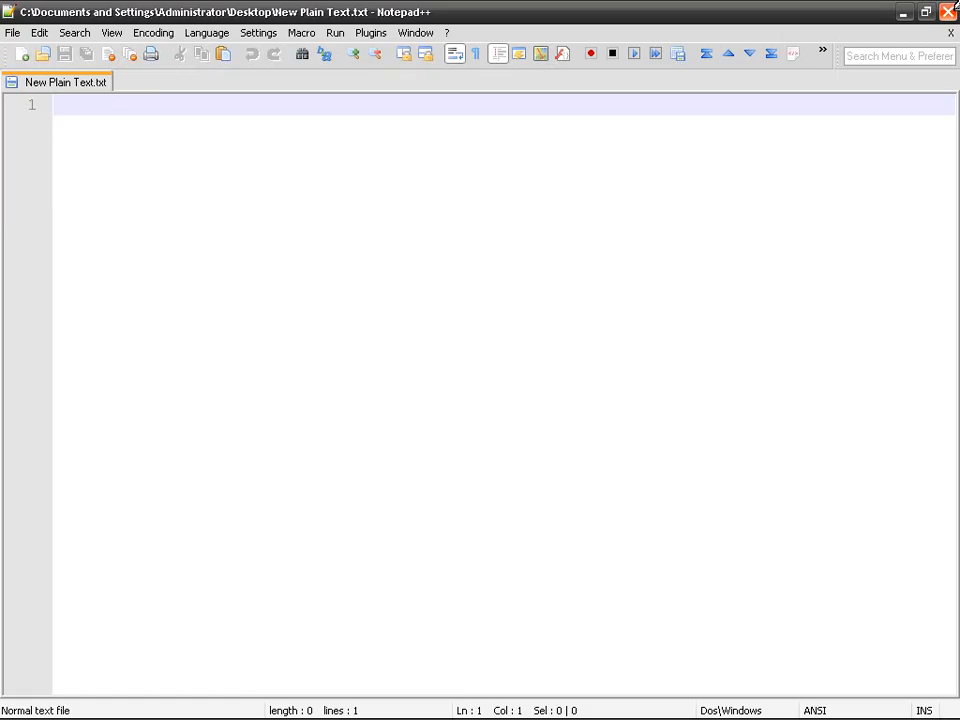
{"action": "left_click", "coordinate": [947, 12]}
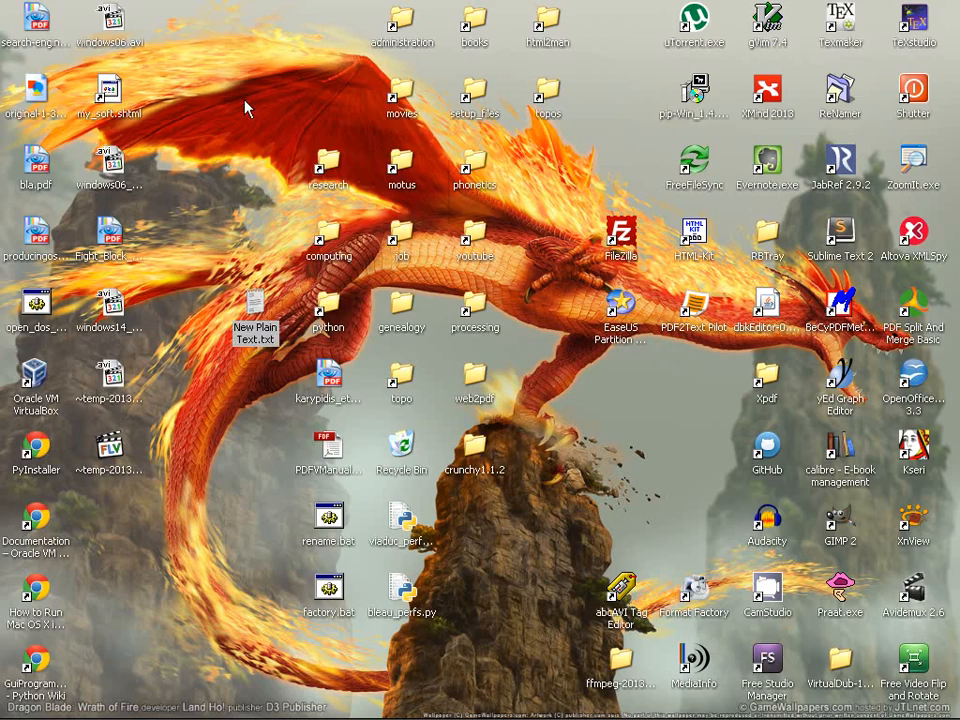
Create New Plain Text (2).txt on the desktop and confirm it opens in Notepad++
{"action": "right_click", "coordinate": [245, 102]}
{"action": "mouse_move", "coordinate": [399, 313]}
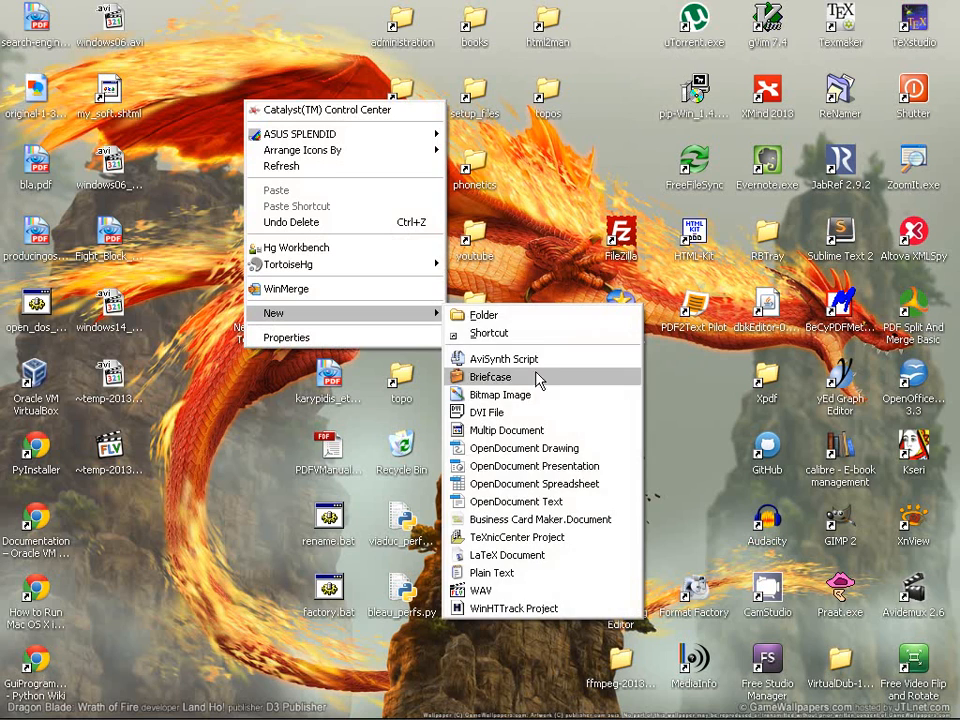
{"action": "left_click", "coordinate": [555, 573]}
{"action": "left_click", "coordinate": [292, 58]}
{"action": "double_click", "coordinate": [262, 95]}
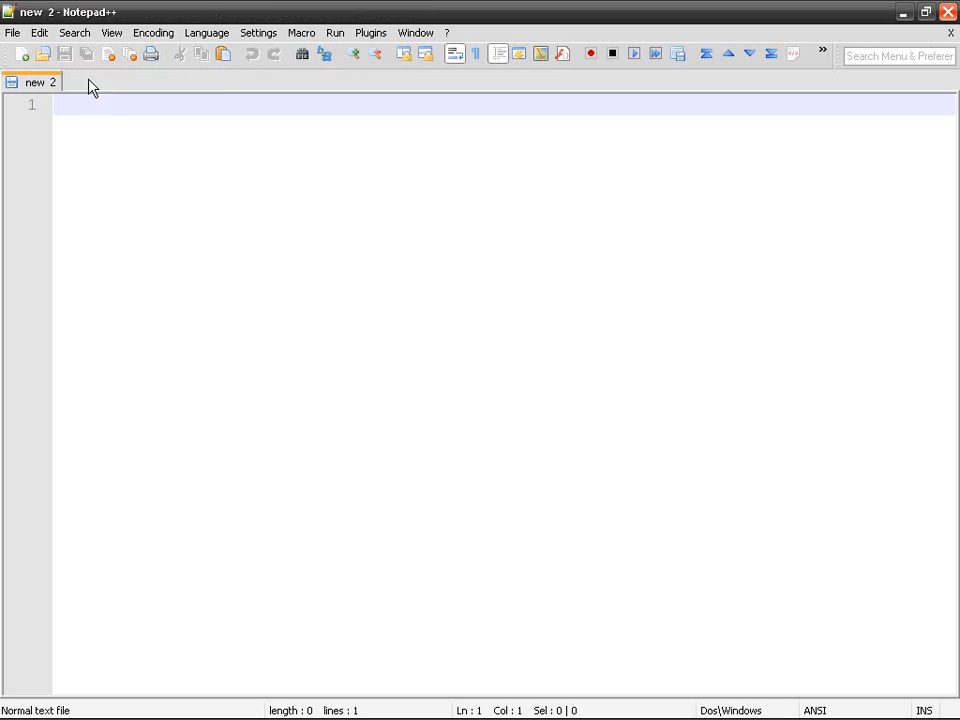
{"action": "left_click", "coordinate": [948, 12]}
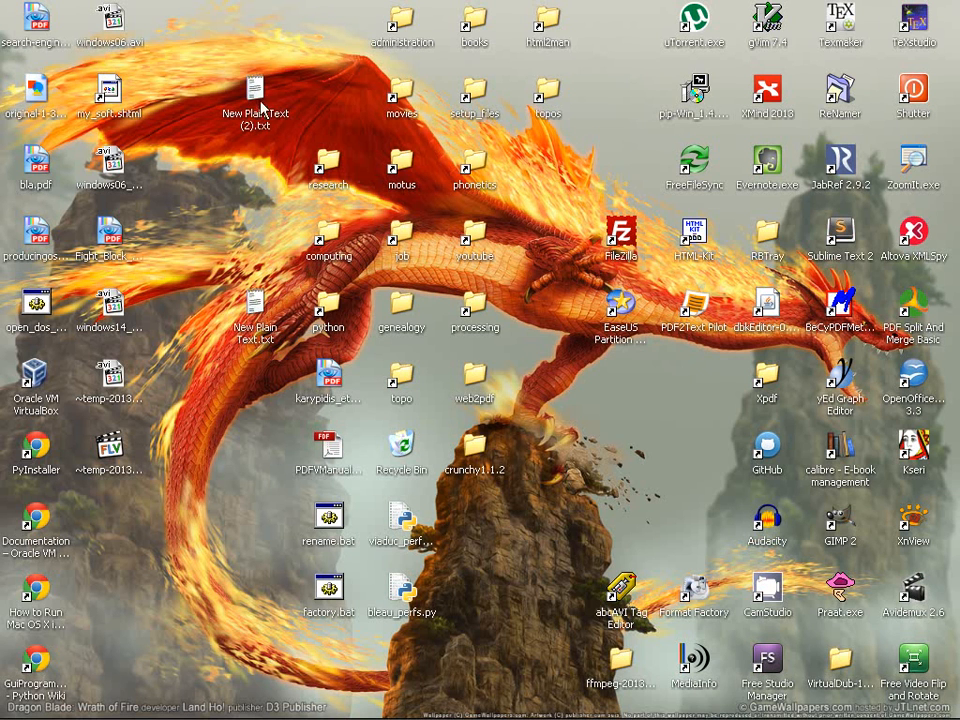
Select both New Plain Text files on the desktop and delete them
{"action": "left_click_drag", "start_coordinate": [262, 103], "coordinate": [262, 246]}
{"action": "left_click_drag", "start_coordinate": [222, 185], "coordinate": [286, 366]}
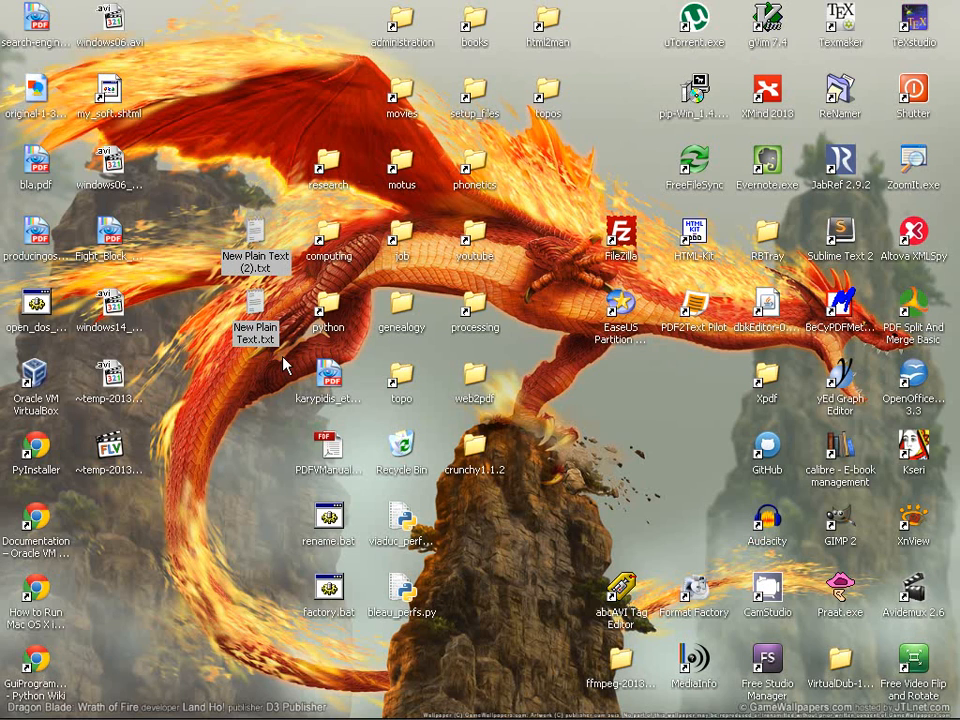
{"action": "key", "text": "Delete"}
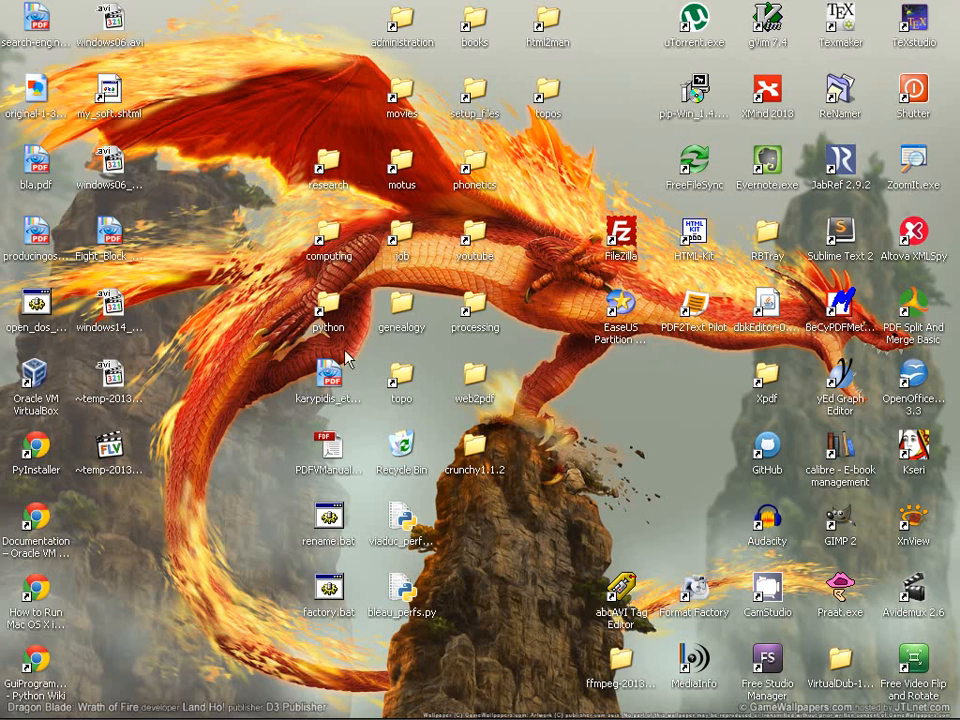
Open the genealogy folder and go to the File Types tab of Folder Options
{"action": "double_click", "coordinate": [409, 328]}
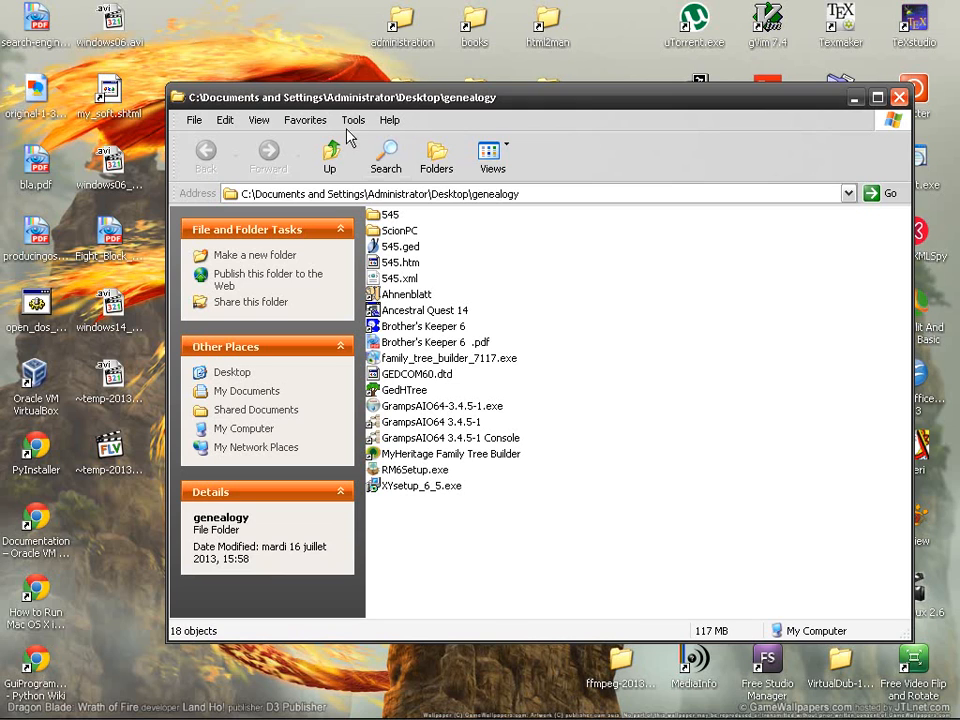
{"action": "left_click", "coordinate": [354, 121]}
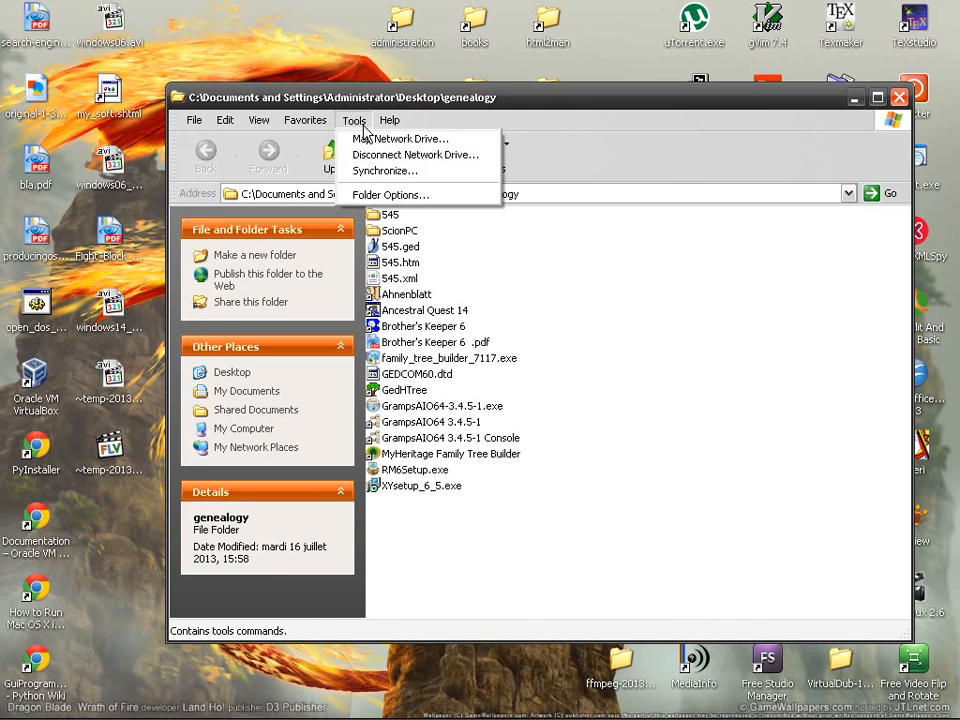
{"action": "left_click", "coordinate": [423, 196]}
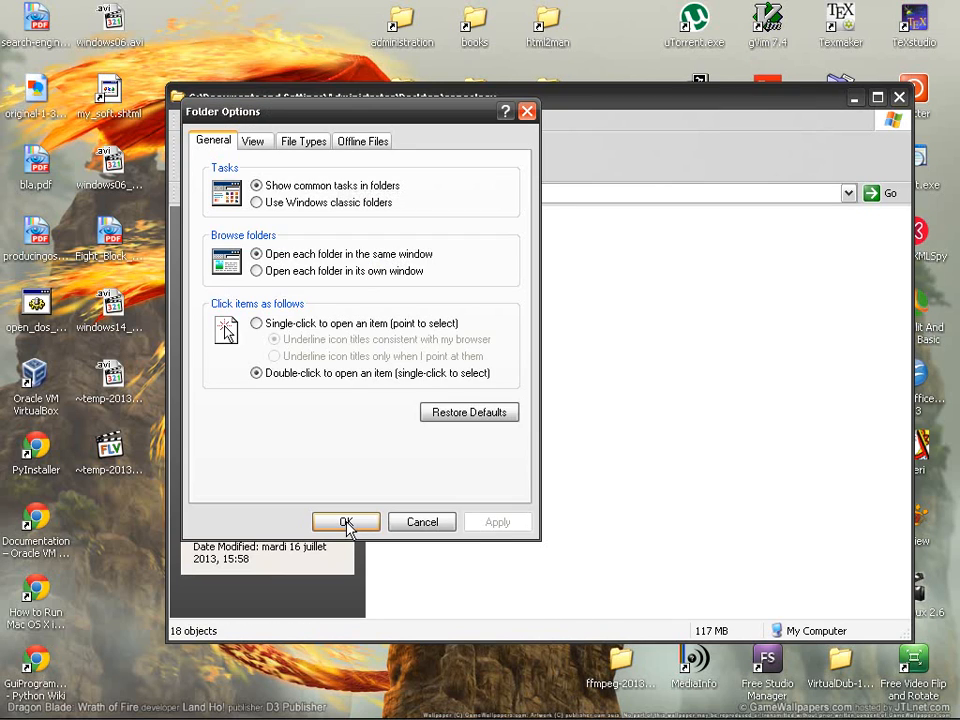
{"action": "left_click", "coordinate": [305, 146]}
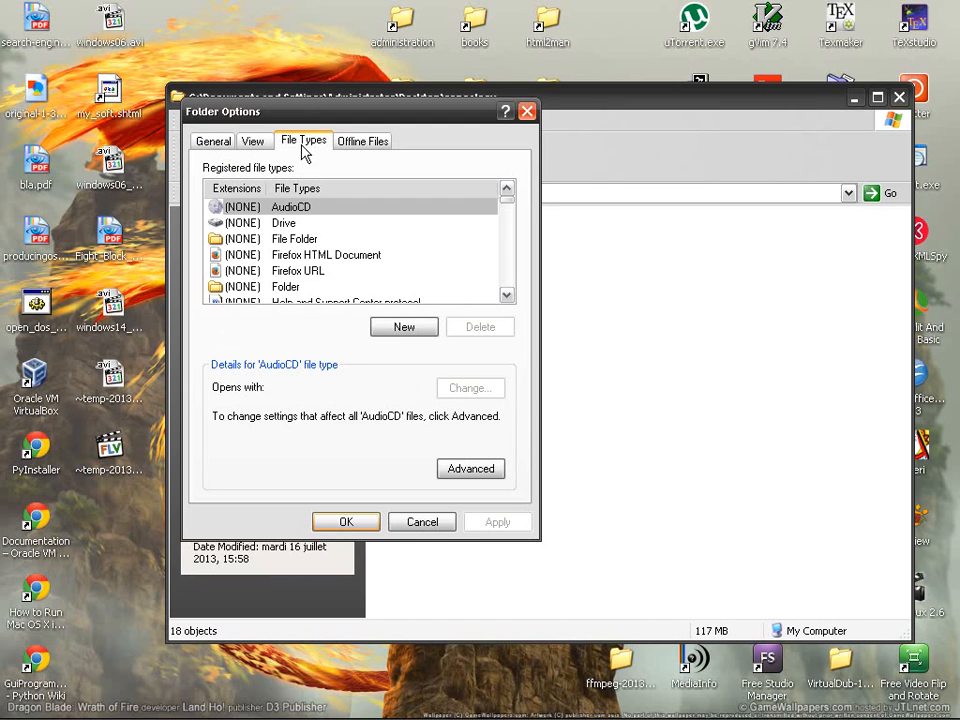
Scroll the registered file types and select TXT, showing it opens with Notepad++
{"action": "left_click_drag", "start_coordinate": [507, 205], "coordinate": [508, 234]}
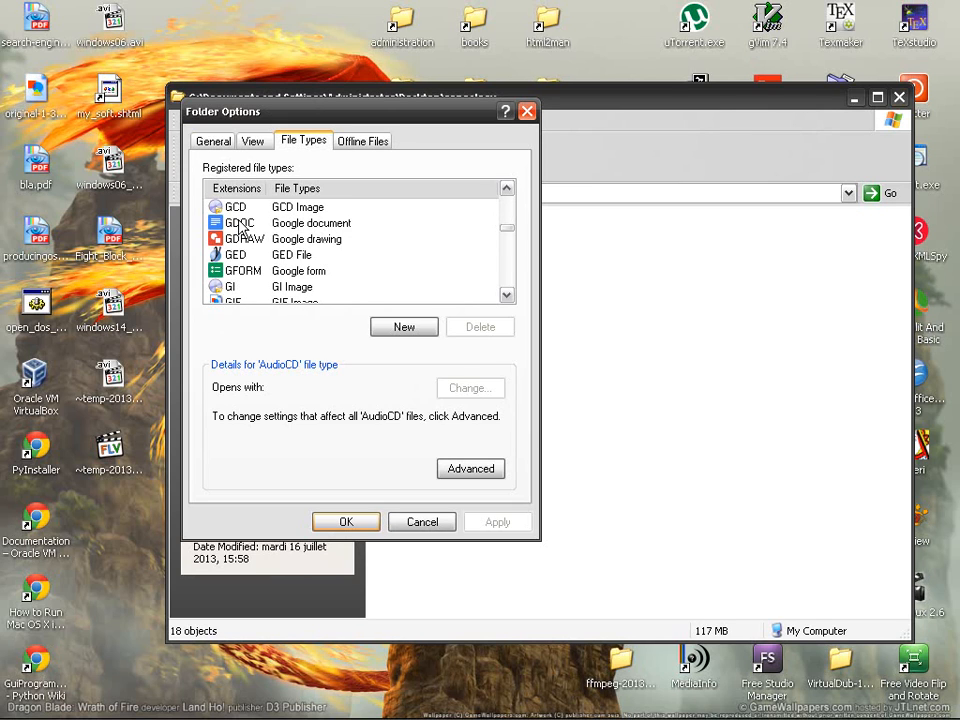
{"action": "left_click_drag", "start_coordinate": [509, 233], "coordinate": [511, 269]}
{"action": "scroll", "coordinate": [267, 247], "scroll_direction": "down", "scroll_amount": 7}
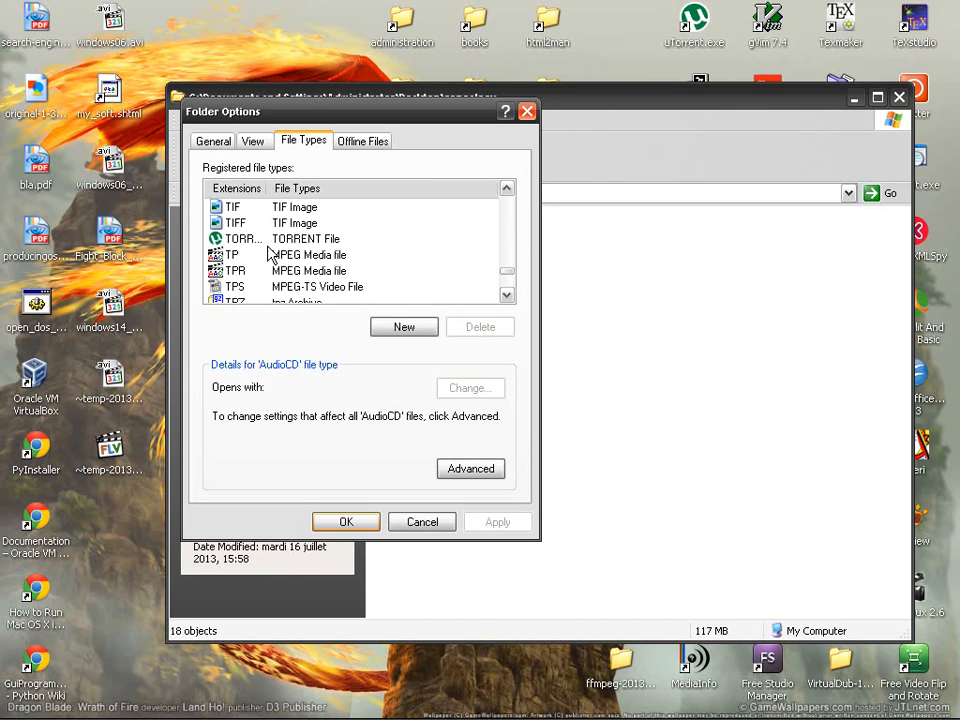
{"action": "scroll", "coordinate": [267, 257], "scroll_direction": "down", "scroll_amount": 3}
{"action": "left_click", "coordinate": [242, 271]}
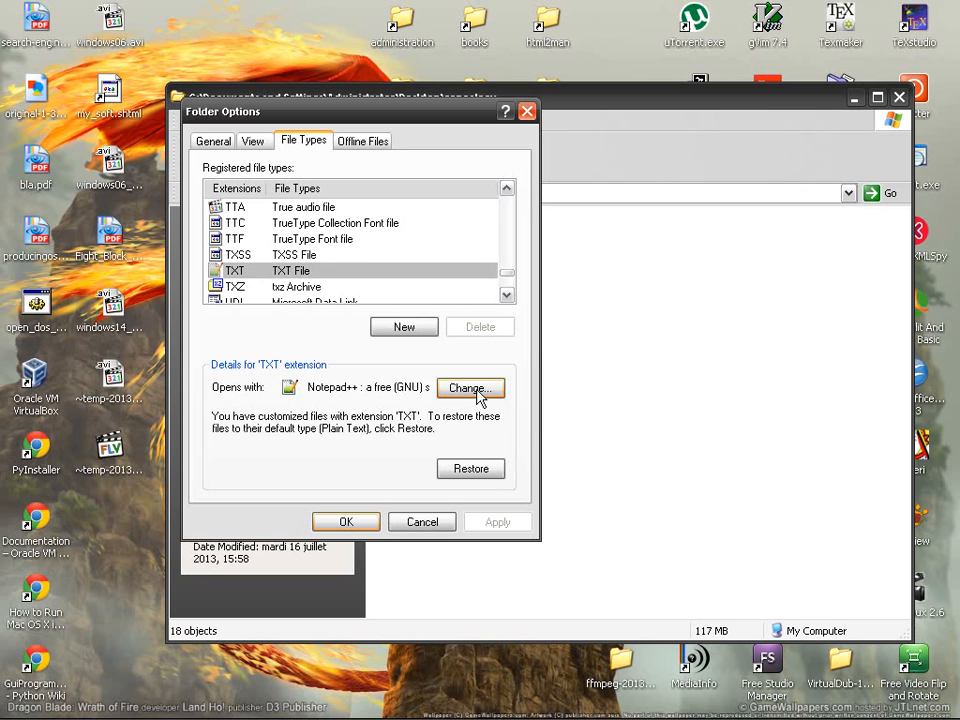
{"action": "left_click_drag", "start_coordinate": [518, 278], "coordinate": [510, 223]}
{"action": "scroll", "coordinate": [368, 256], "scroll_direction": "down", "scroll_amount": 2}
{"action": "scroll", "coordinate": [368, 256], "scroll_direction": "down", "scroll_amount": 4}
{"action": "left_click", "coordinate": [236, 272]}
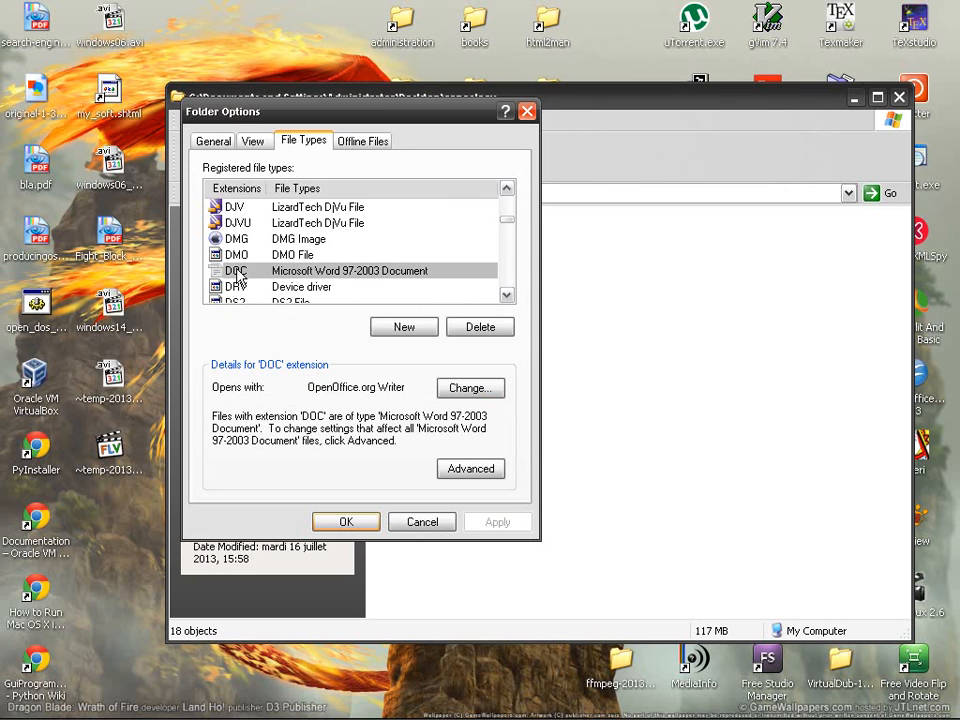
{"action": "left_click_drag", "start_coordinate": [510, 221], "coordinate": [508, 254]}
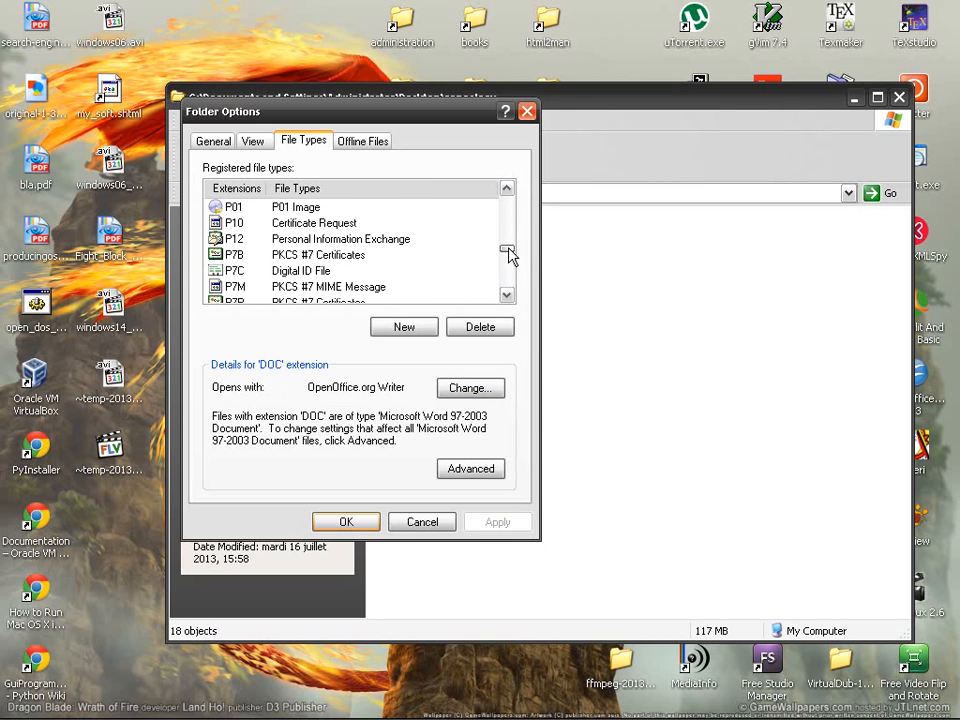
{"action": "left_click", "coordinate": [316, 255]}
{"action": "scroll", "coordinate": [306, 259], "scroll_direction": "up", "scroll_amount": 1}
{"action": "scroll", "coordinate": [307, 260], "scroll_direction": "down", "scroll_amount": 2}
{"action": "scroll", "coordinate": [306, 259], "scroll_direction": "down", "scroll_amount": 1}
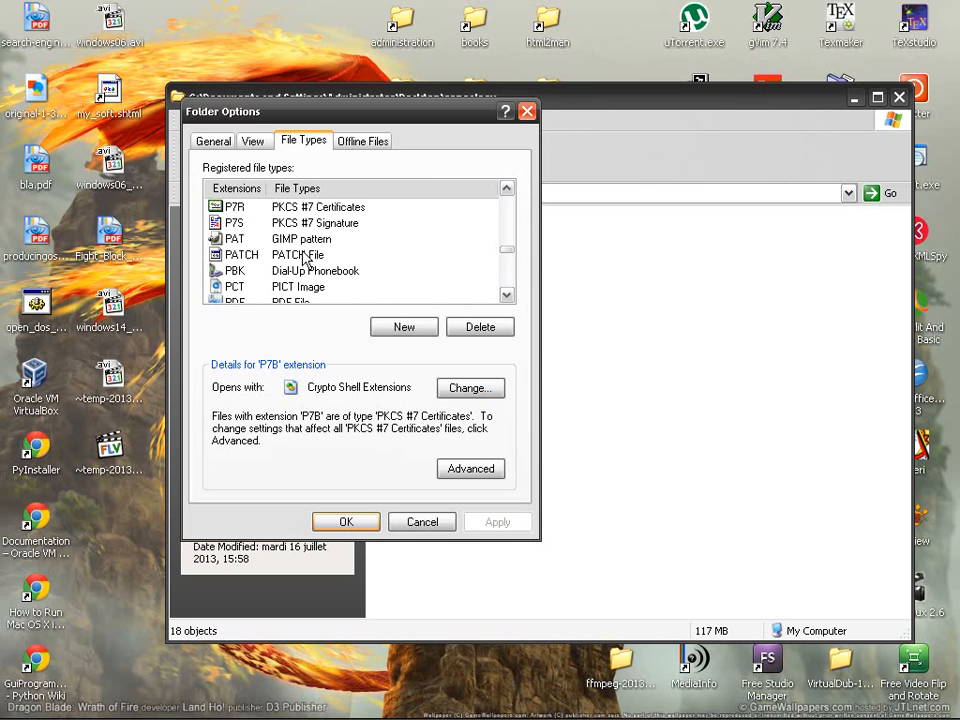
{"action": "scroll", "coordinate": [306, 259], "scroll_direction": "down", "scroll_amount": 4}
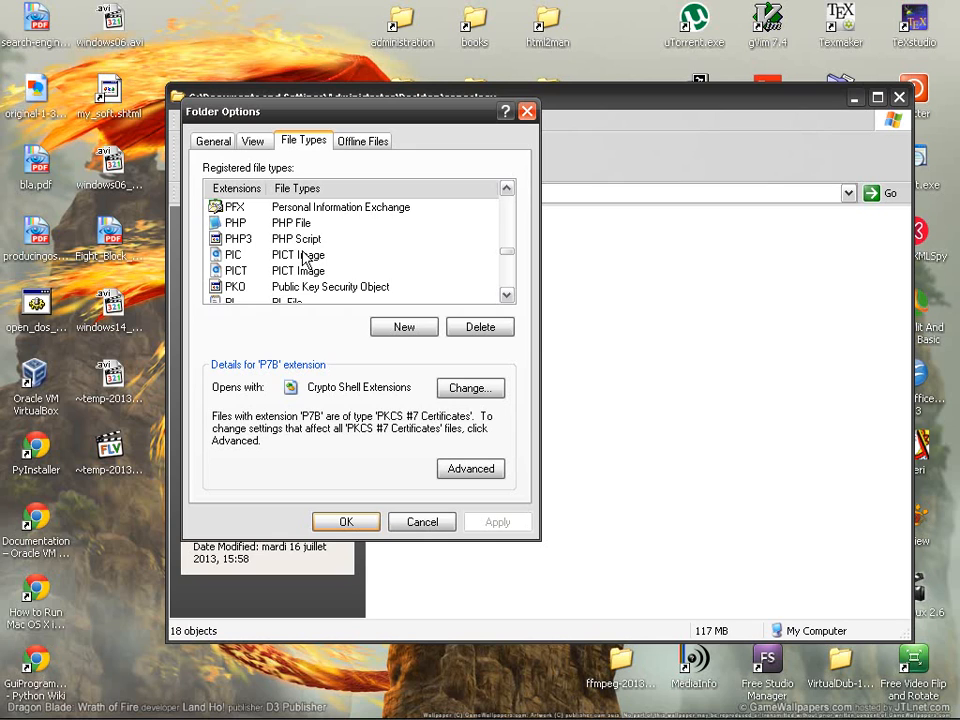
{"action": "scroll", "coordinate": [306, 259], "scroll_direction": "down", "scroll_amount": 1}
{"action": "scroll", "coordinate": [306, 259], "scroll_direction": "down", "scroll_amount": 4}
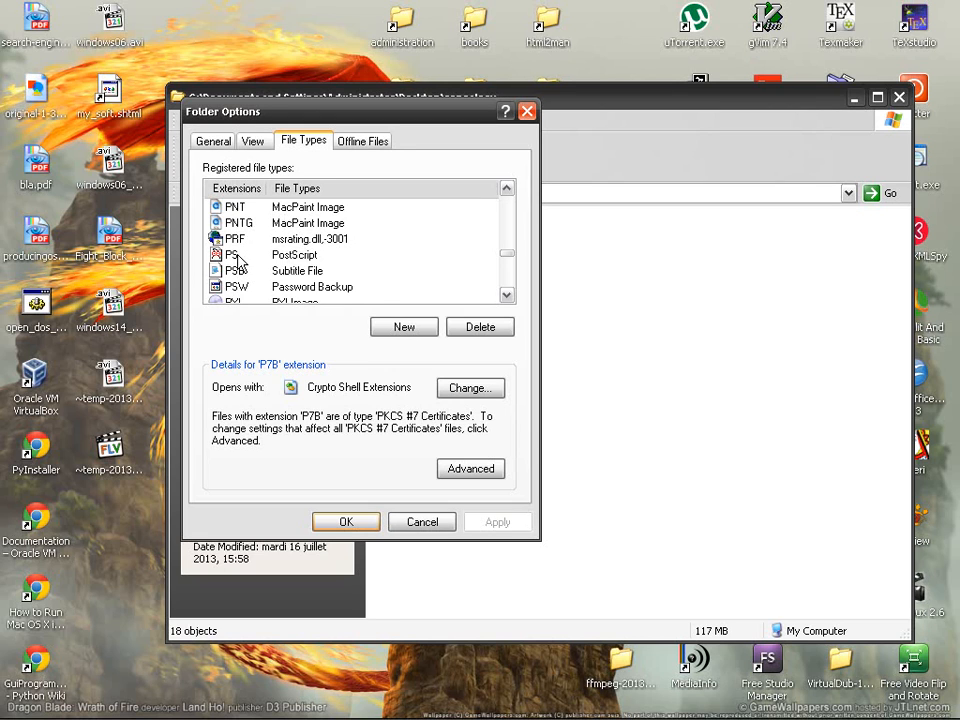
Add a new PPT extension associated with Microsoft PowerPoint 97-2003 Presentation
{"action": "left_click", "coordinate": [412, 328]}
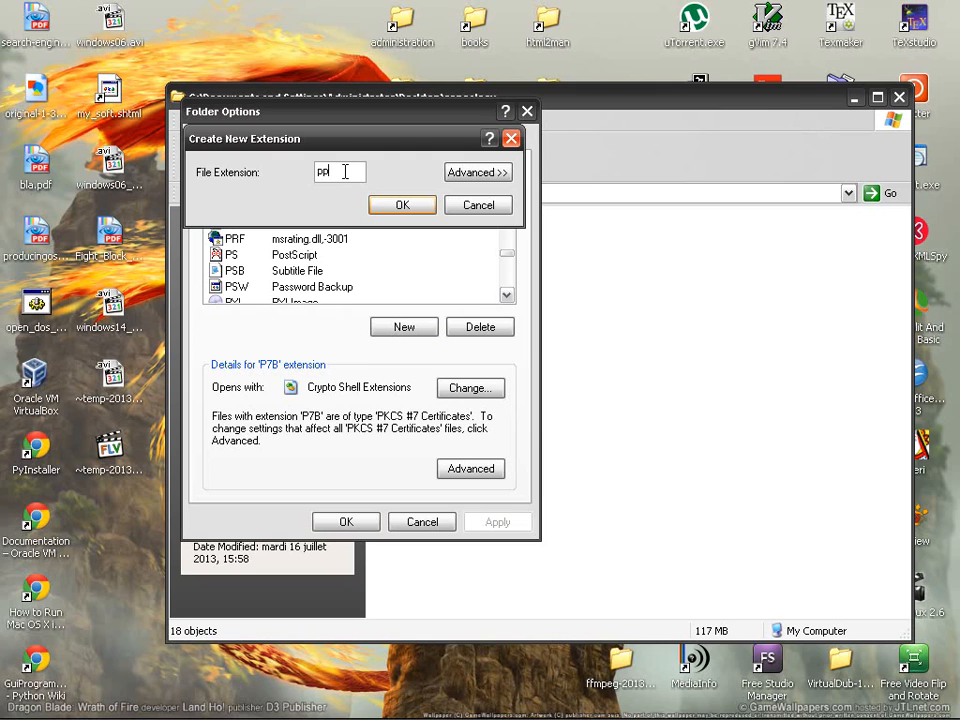
{"action": "left_click", "coordinate": [475, 175]}
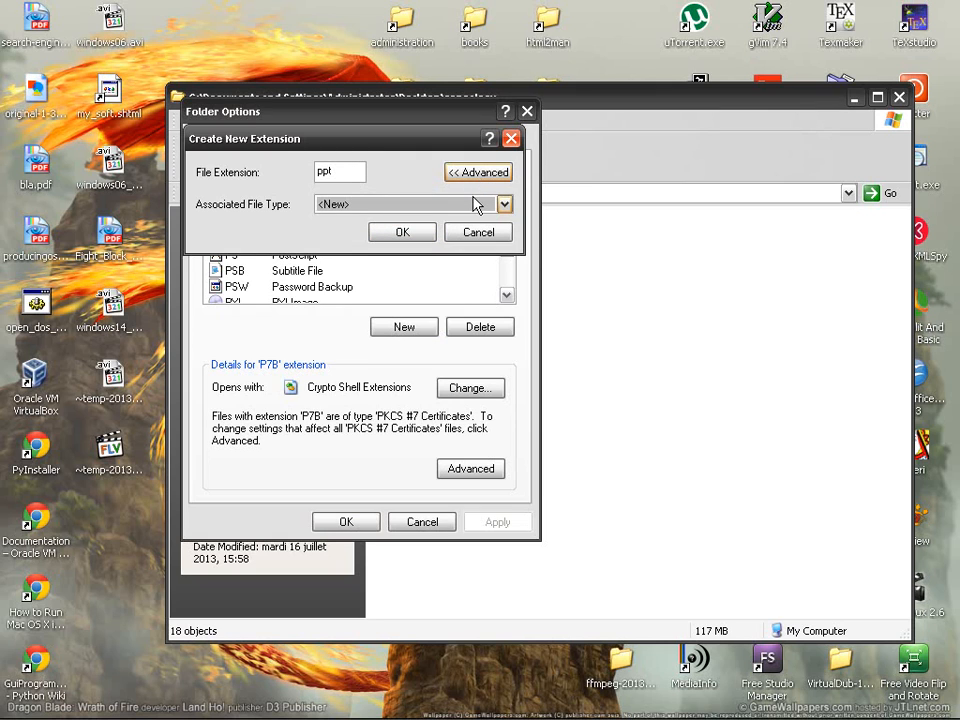
{"action": "left_click", "coordinate": [504, 204]}
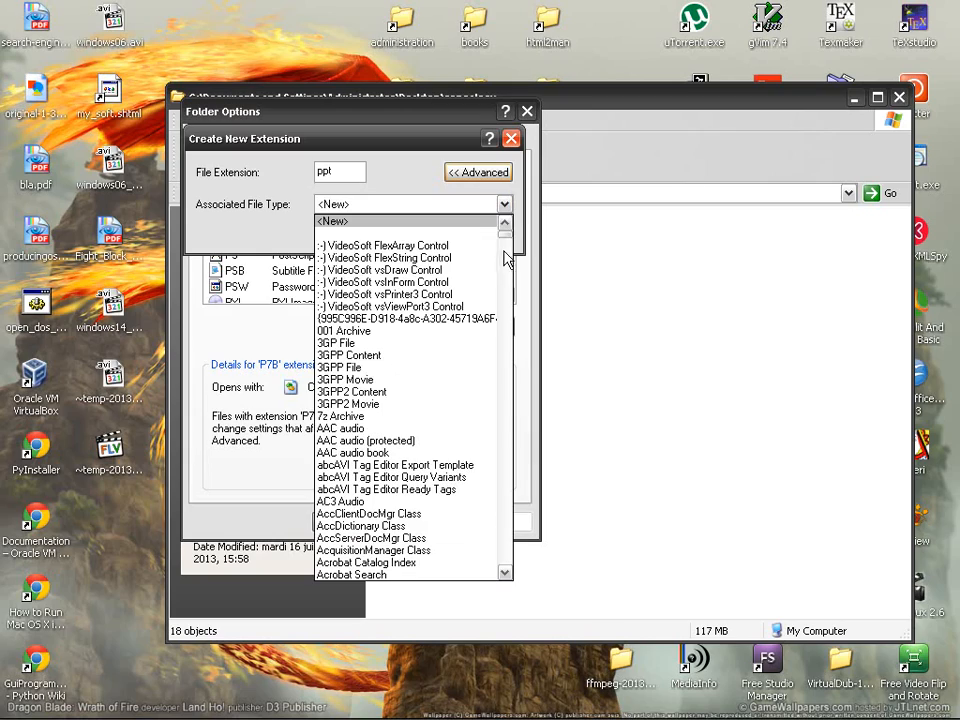
{"action": "left_click_drag", "start_coordinate": [506, 243], "coordinate": [499, 378]}
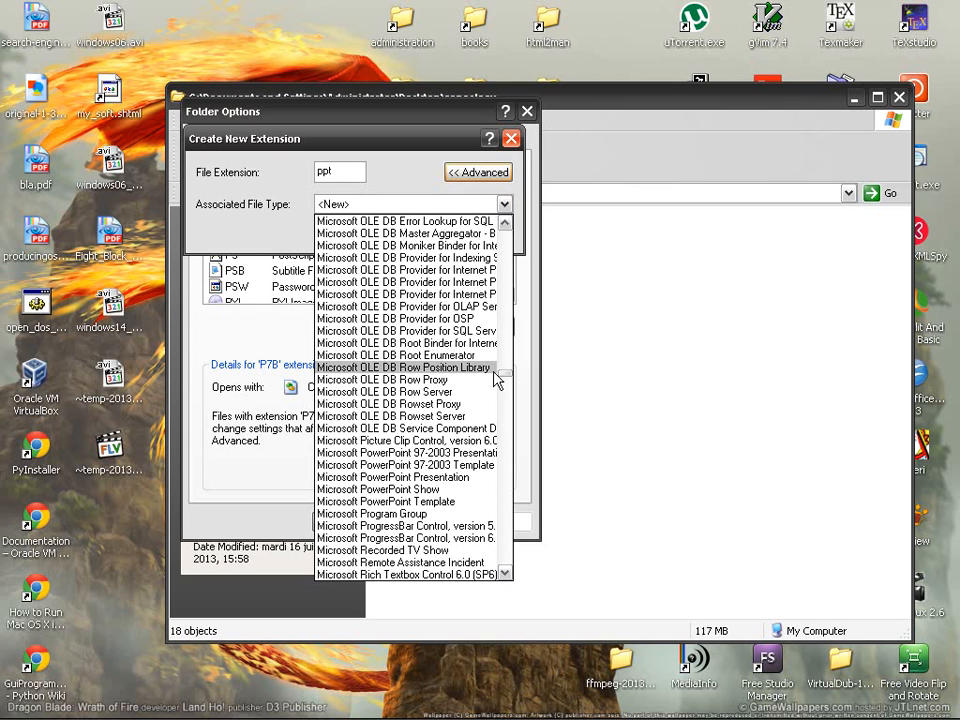
{"action": "left_click", "coordinate": [437, 455]}
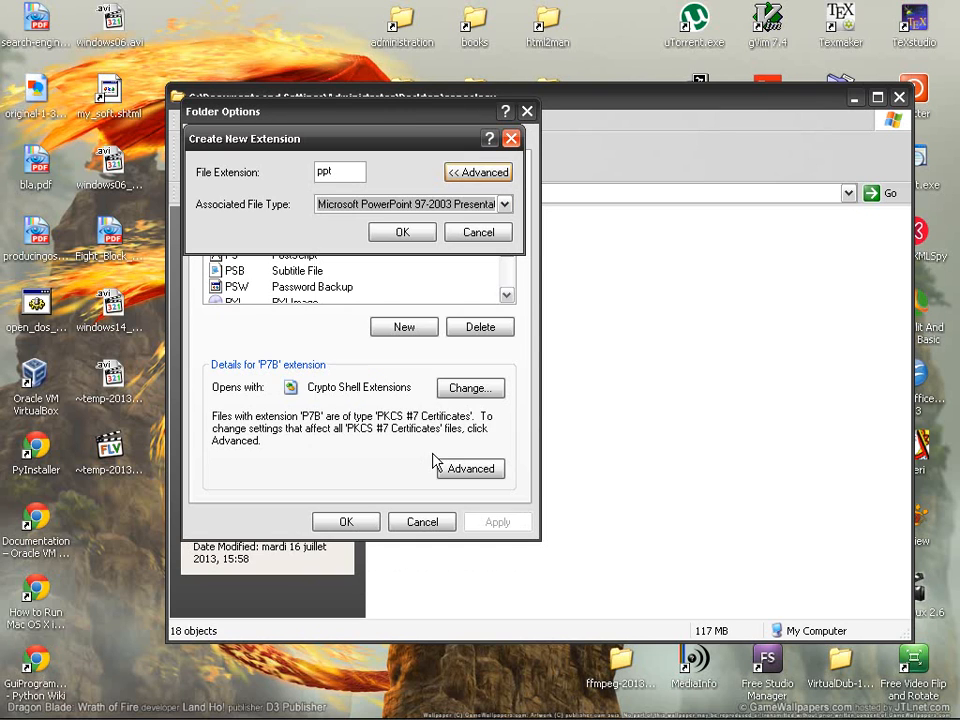
{"action": "left_click", "coordinate": [424, 236]}
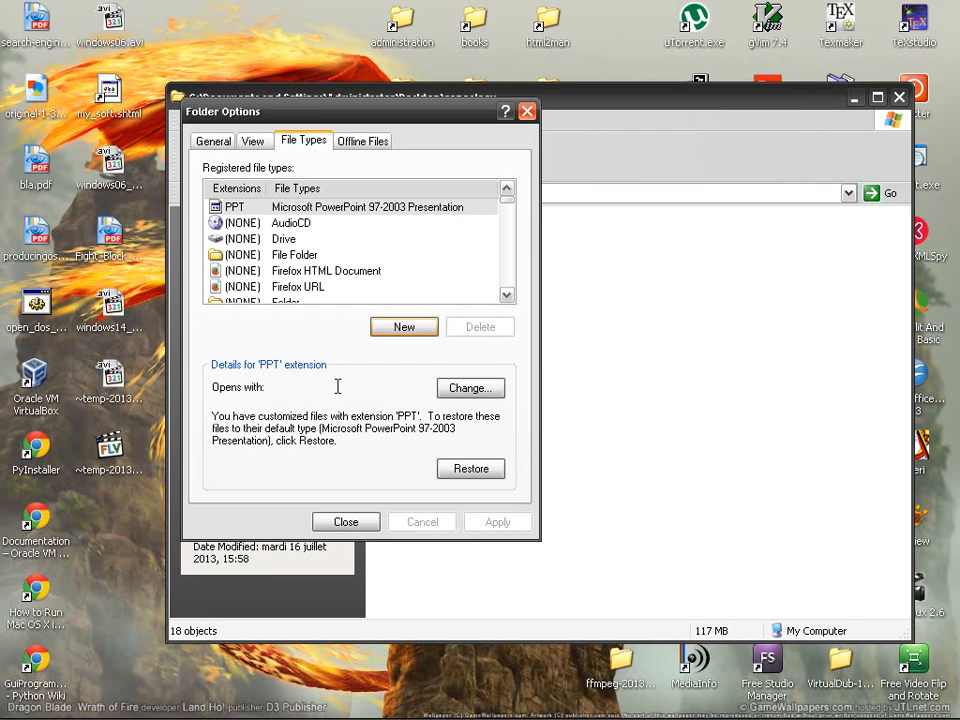
Change the program that opens PPT files to OpenOffice.org Impress
{"action": "left_click", "coordinate": [474, 391]}
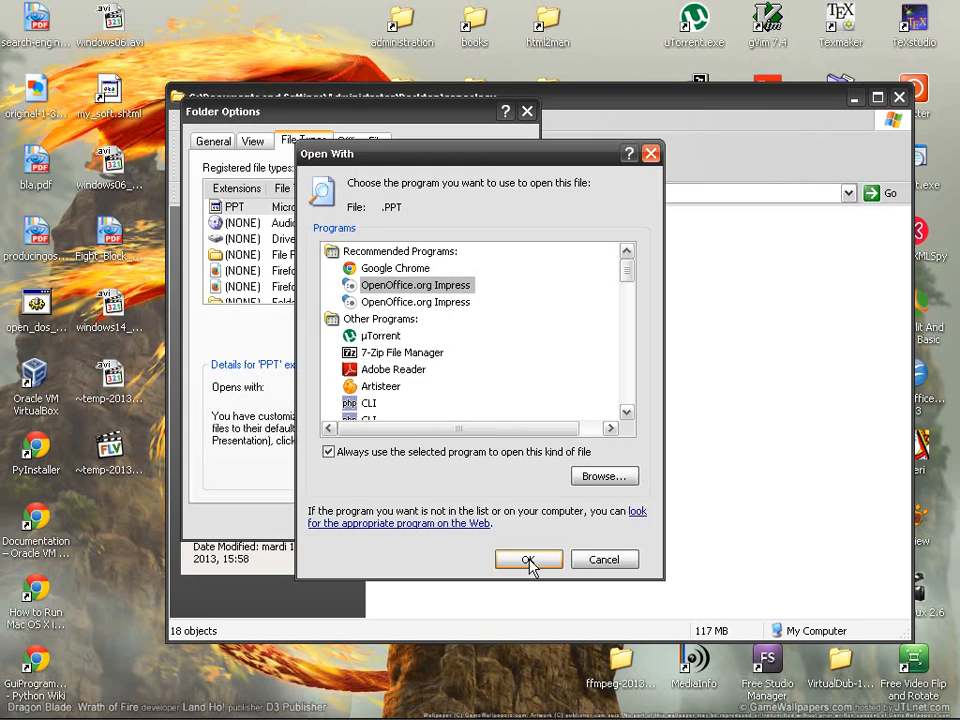
{"action": "left_click", "coordinate": [445, 302]}
{"action": "left_click", "coordinate": [518, 565]}
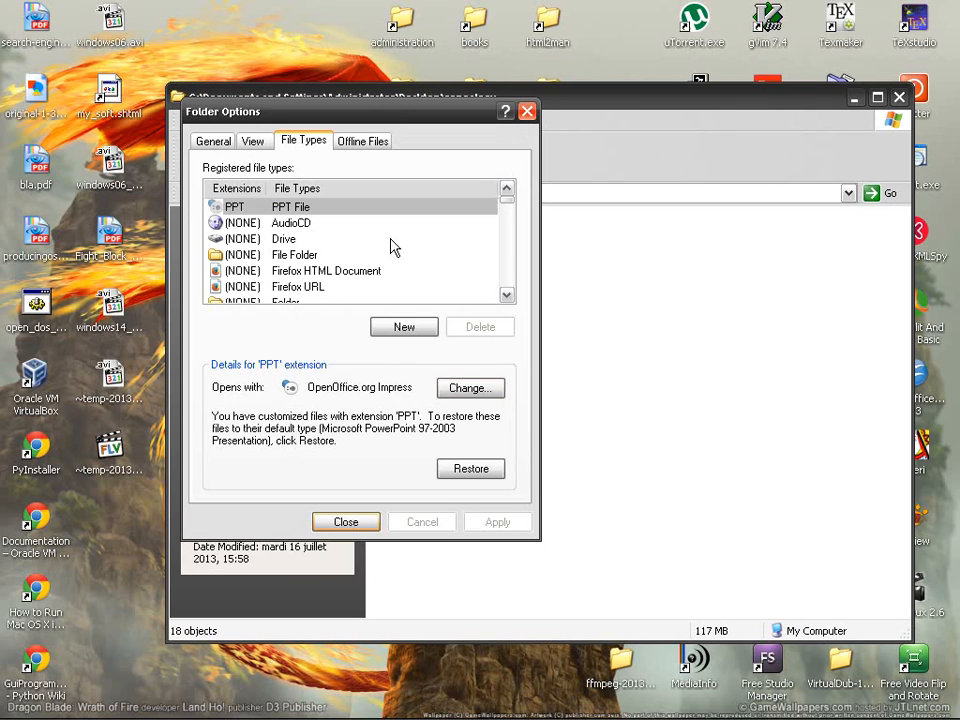
{"action": "left_click", "coordinate": [512, 208]}
{"action": "left_click", "coordinate": [509, 199]}
Select the HTML extension in the file types list to see its program
{"action": "left_click", "coordinate": [318, 272]}
{"action": "left_click_drag", "start_coordinate": [507, 200], "coordinate": [510, 238]}
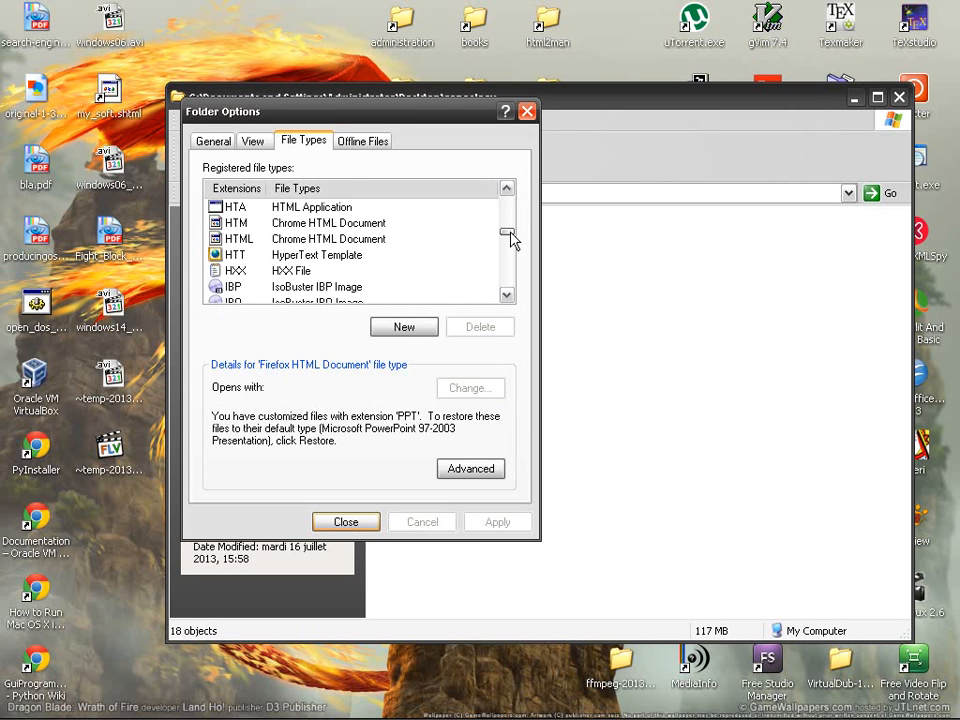
{"action": "left_click", "coordinate": [317, 241]}
{"action": "mouse_move", "coordinate": [375, 117]}
{"action": "left_mouse_down"}
{"action": "mouse_move", "coordinate": [385, 152]}
{"action": "mouse_move", "coordinate": [371, 121]}
{"action": "left_mouse_up"}
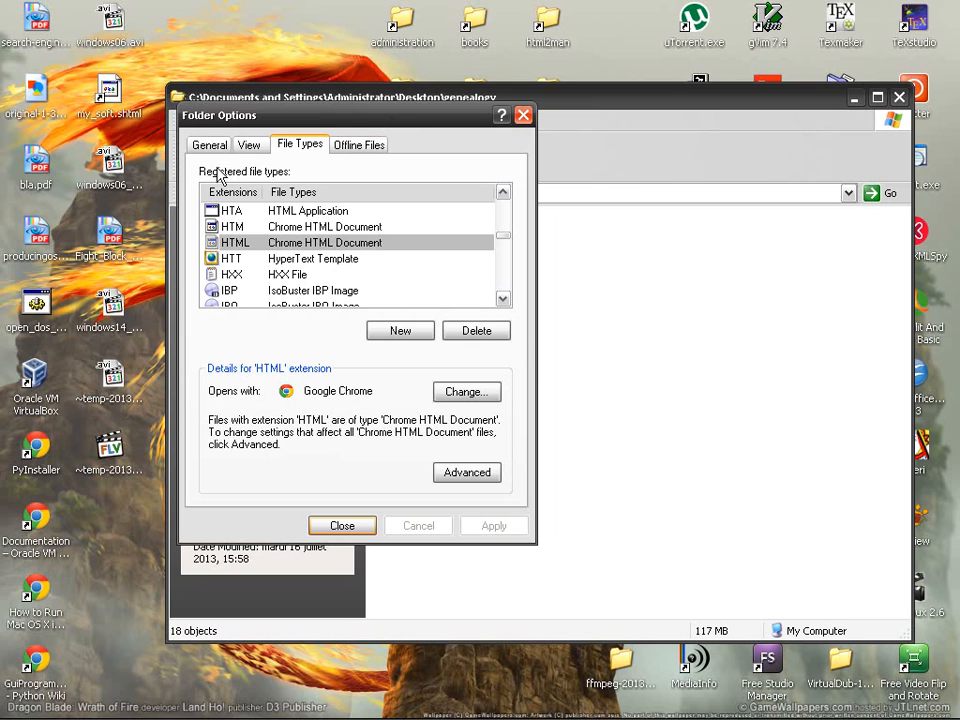
Open my_soft.shtml from the desktop to see which browser handles it, then minimize the browser
{"action": "left_click", "coordinate": [100, 92]}
{"action": "double_click", "coordinate": [110, 115]}
{"action": "middle_click", "coordinate": [457, 40]}
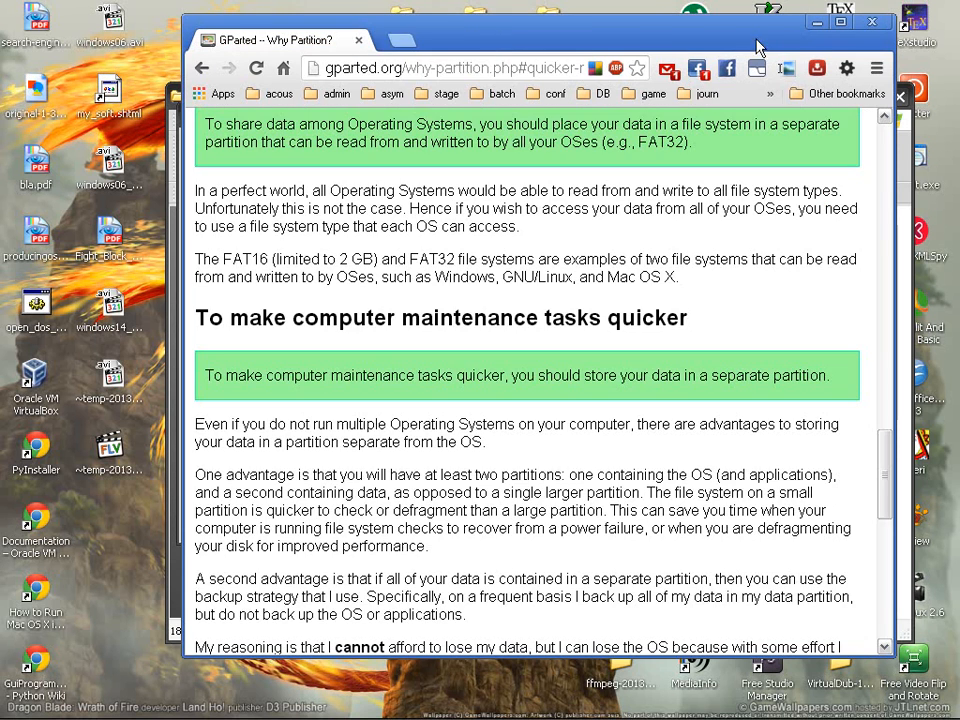
{"action": "left_click", "coordinate": [811, 23]}
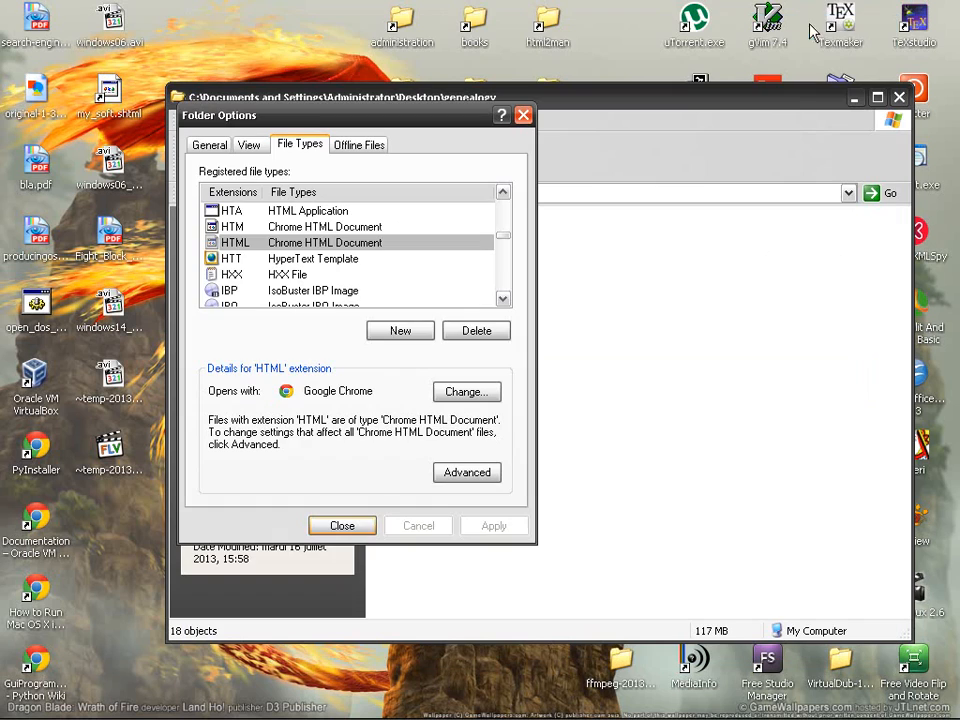
View the programs available for HTML files and cancel, leaving Google Chrome unchanged
{"action": "left_click", "coordinate": [467, 395]}
{"action": "left_click", "coordinate": [384, 270]}
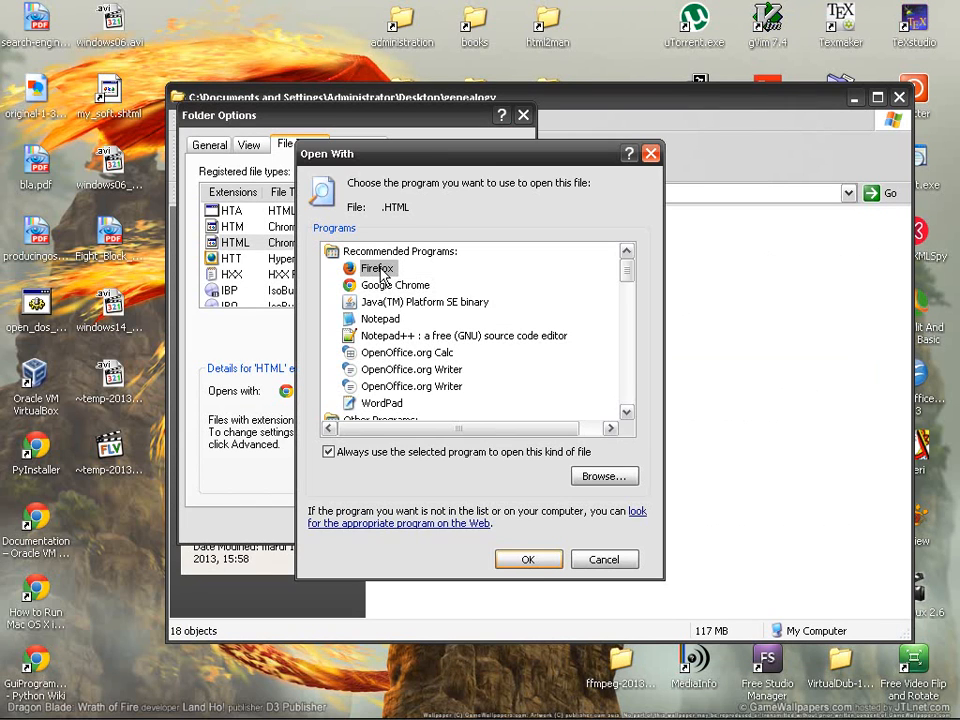
{"action": "left_click", "coordinate": [604, 559]}
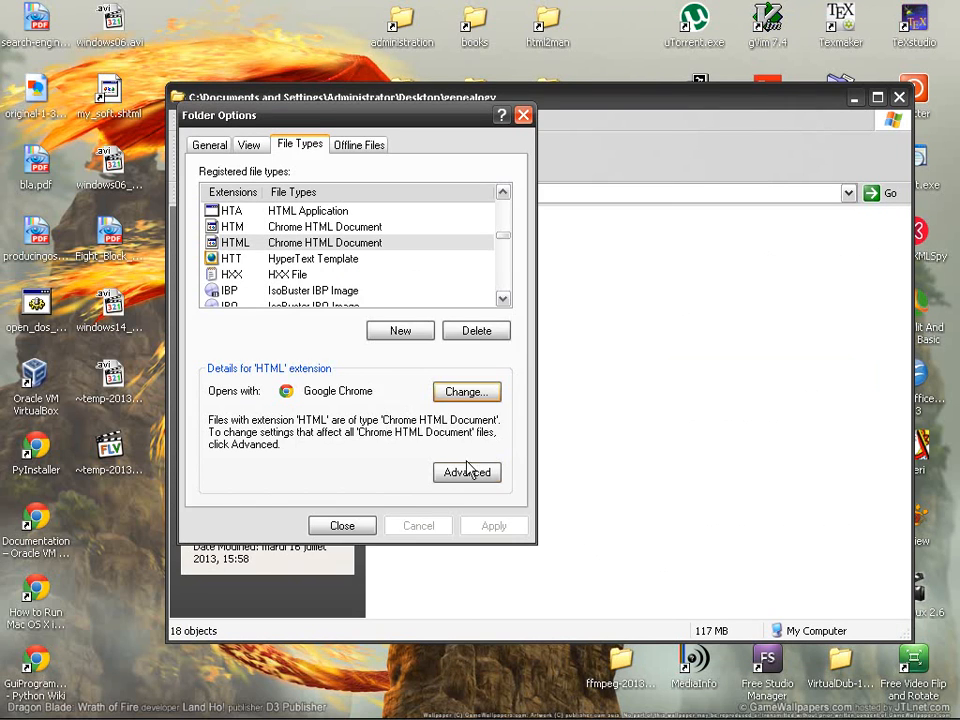
Close Folder Options and the genealogy window, then create a new plain text file on the desktop
{"action": "left_click", "coordinate": [352, 528]}
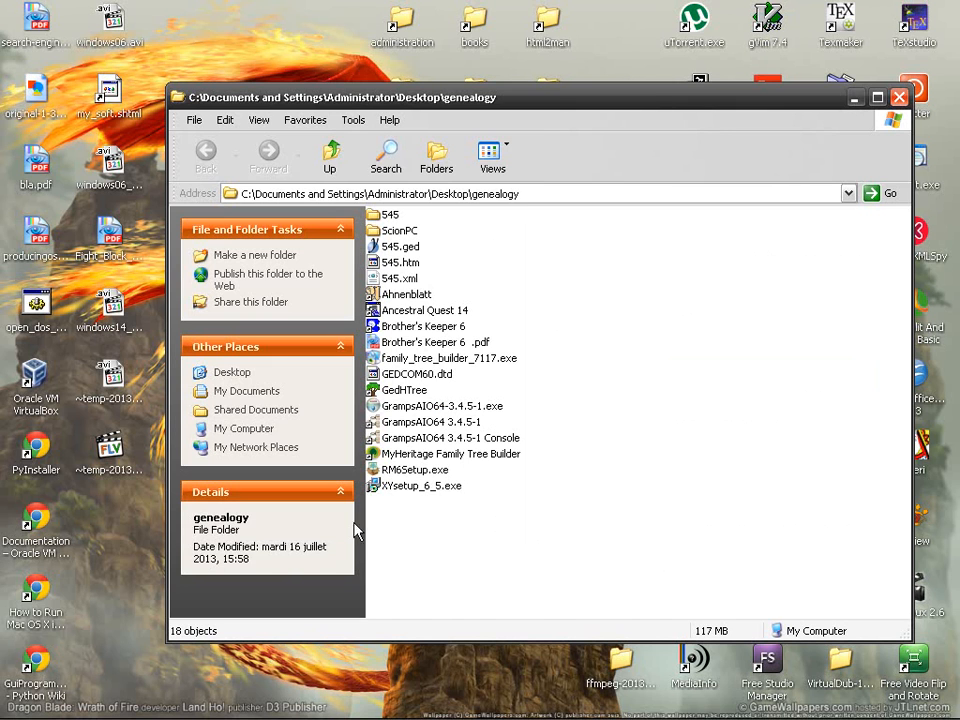
{"action": "left_click", "coordinate": [903, 97]}
{"action": "right_click", "coordinate": [266, 326]}
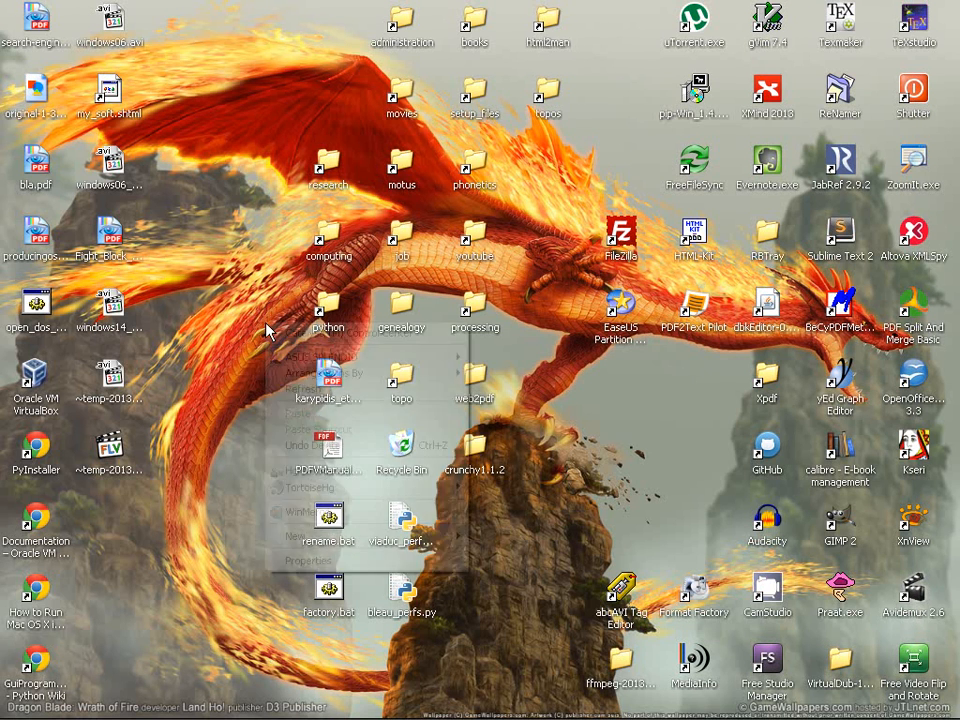
{"action": "mouse_move", "coordinate": [430, 536]}
{"action": "left_click", "coordinate": [514, 501]}
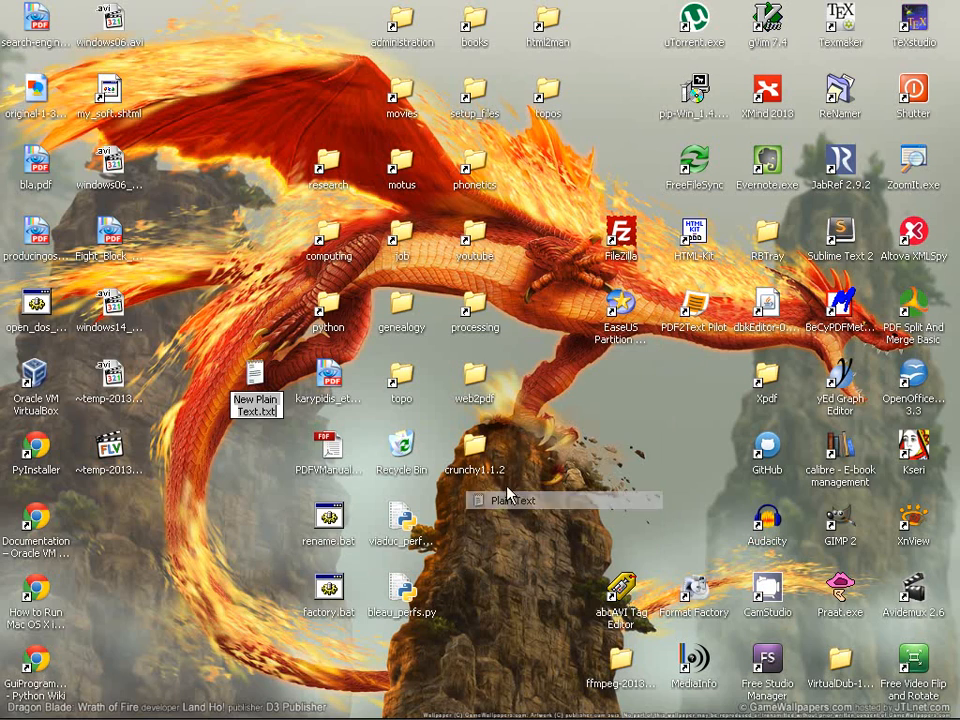
Open the new New Plain Text.txt in Notepad++ and restore its window to a smaller size
{"action": "double_click", "coordinate": [256, 373]}
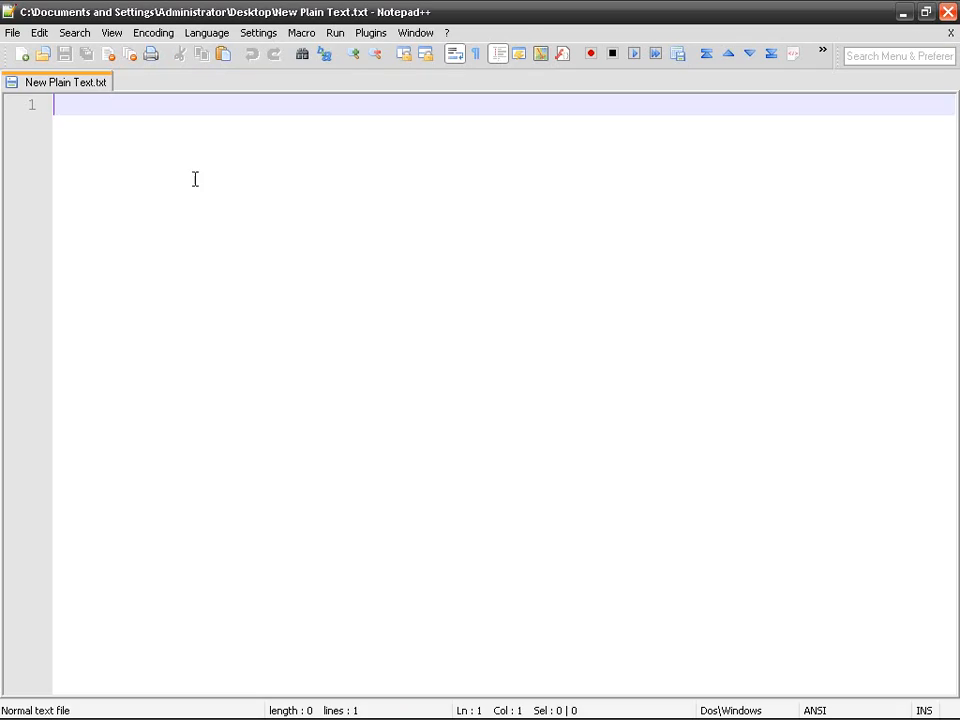
{"action": "double_click", "coordinate": [551, 9]}
{"action": "left_click_drag", "start_coordinate": [564, 85], "coordinate": [559, 48]}
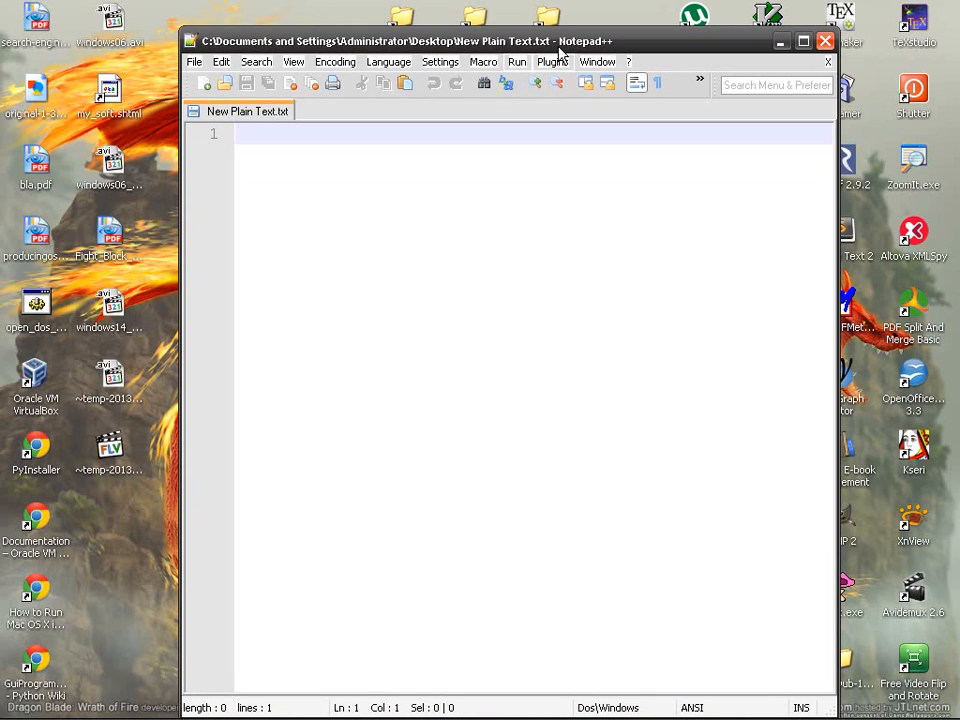